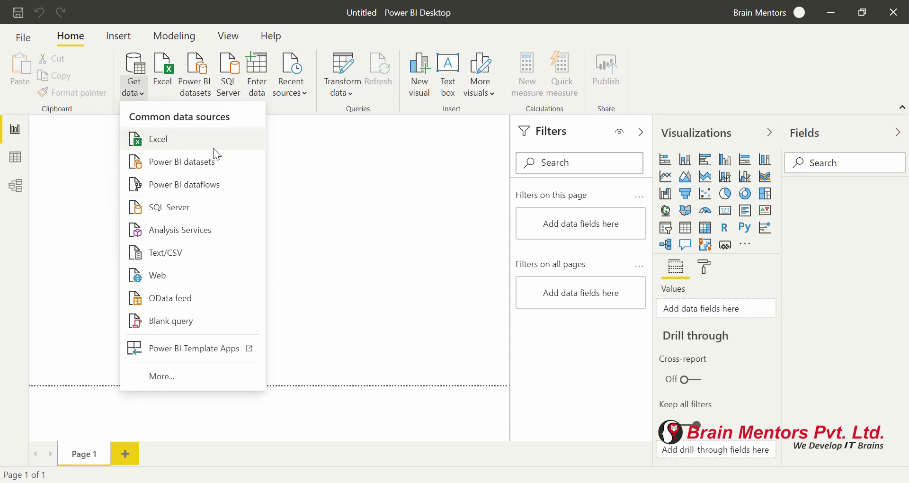
Load the matches CSV file from the ipldata_19 folder as a data table and collapse its field list
click(196, 258)
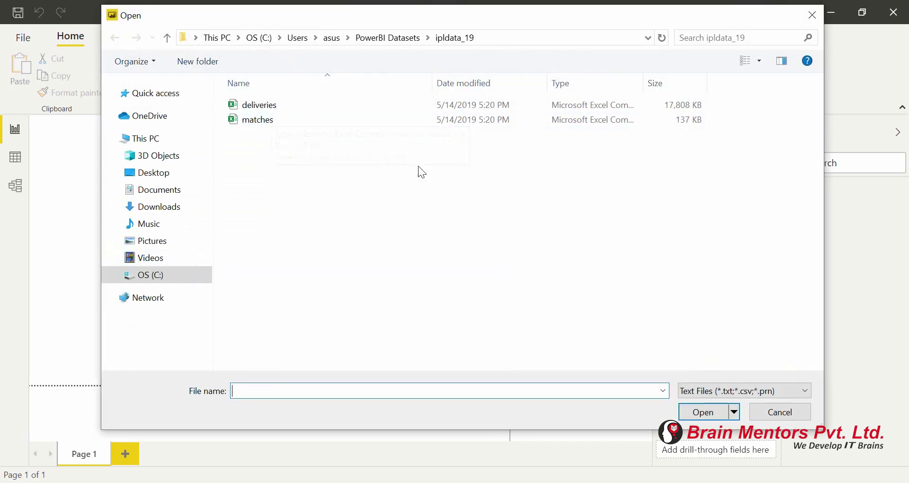
click(379, 120)
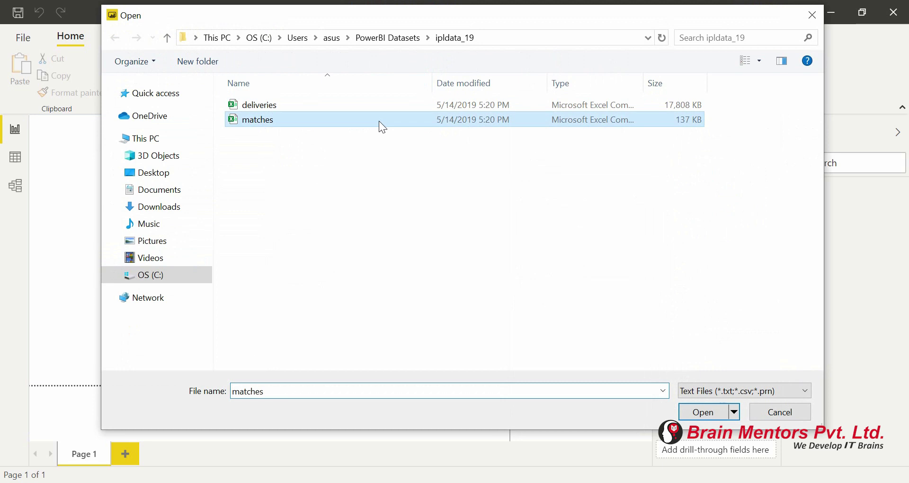
click(703, 411)
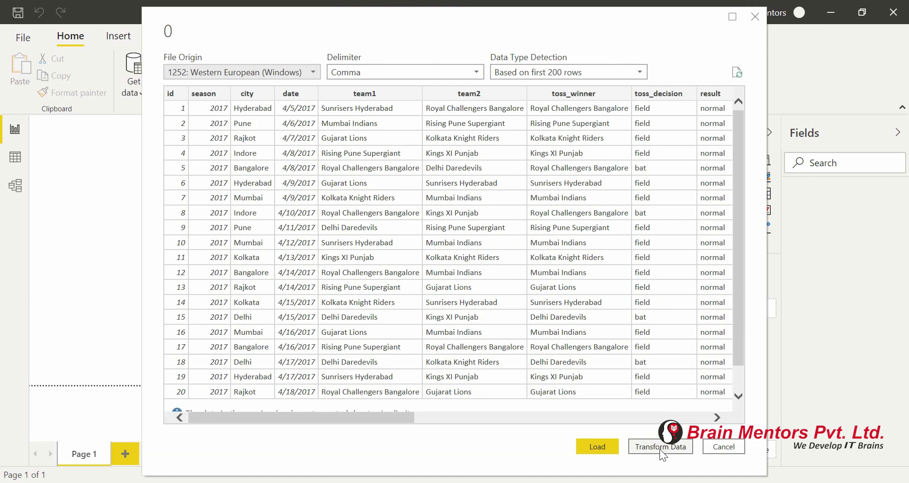
click(601, 448)
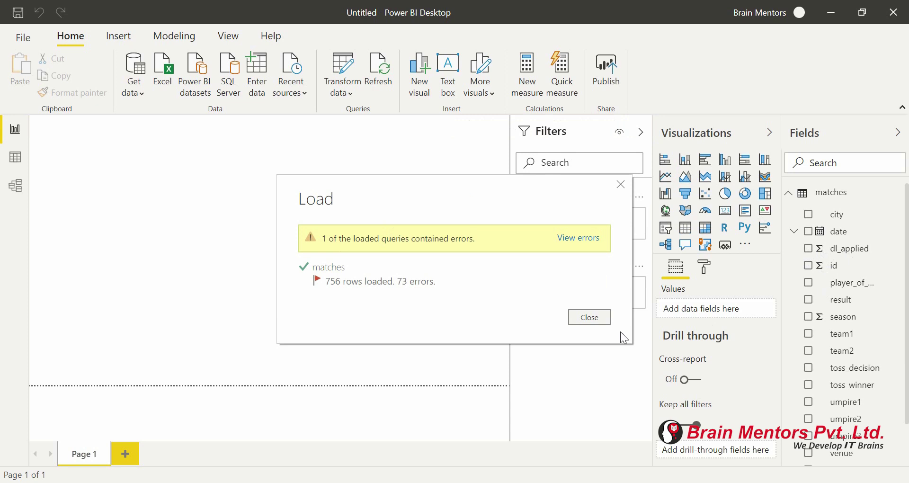
click(590, 318)
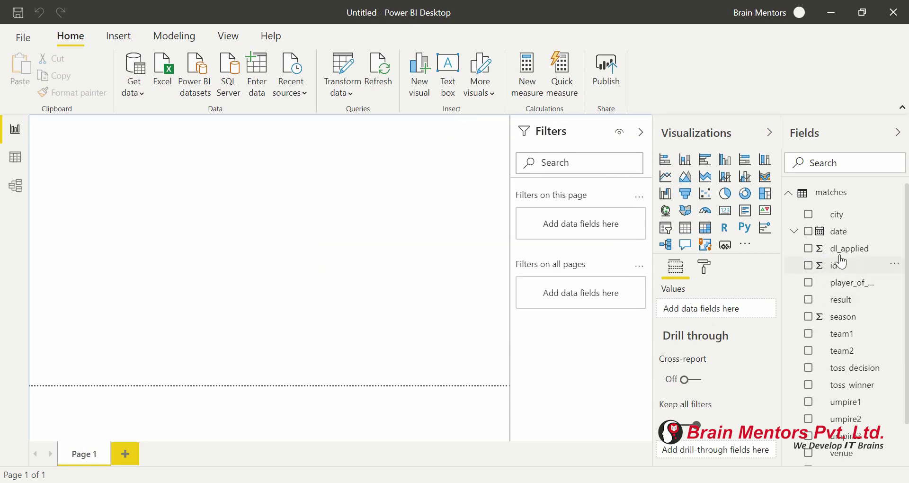
scroll(856, 324, down, 1)
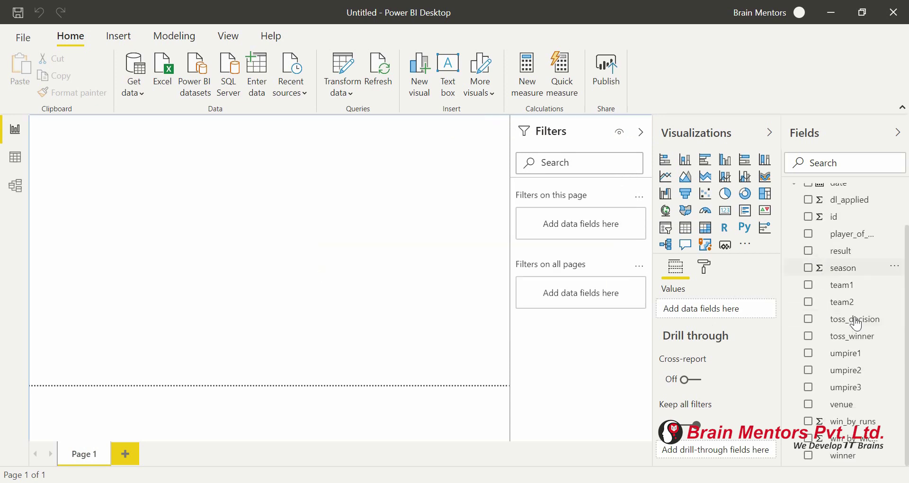
scroll(849, 432, up, 1)
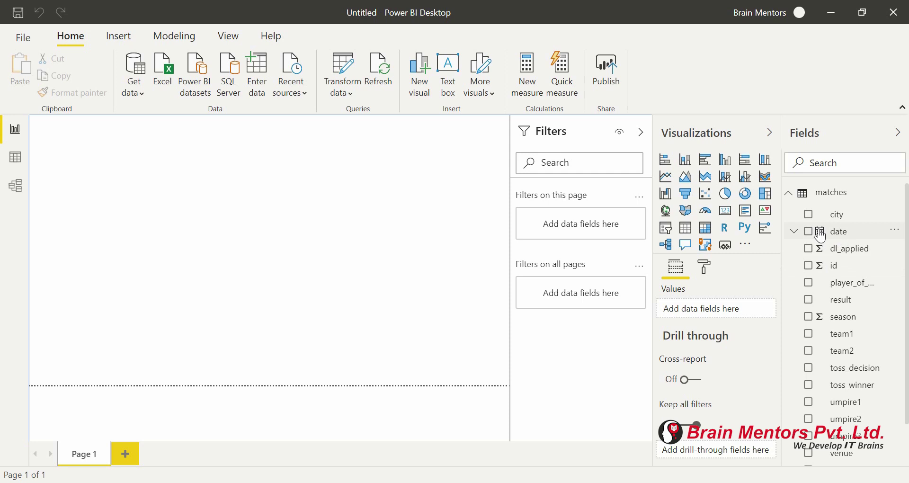
click(789, 194)
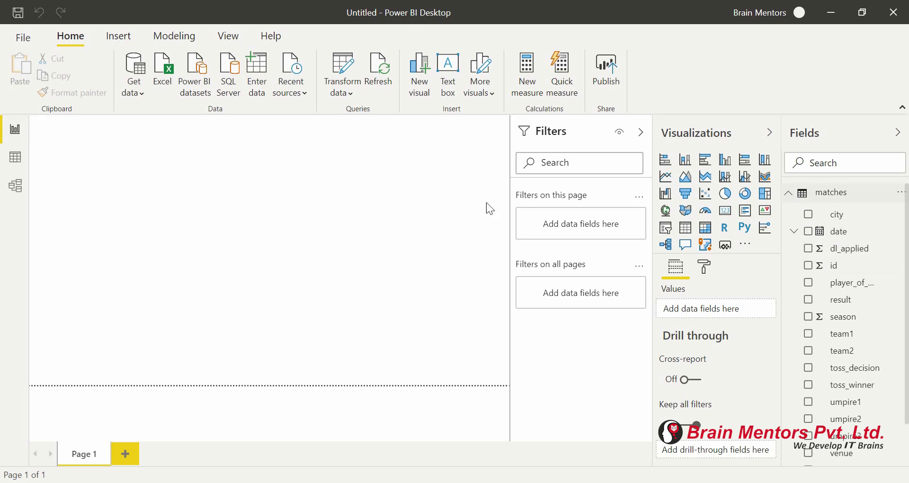
Load the deliveries CSV file from the ipldata_19 folder as a second table after previewing its columns
click(59, 38)
click(134, 93)
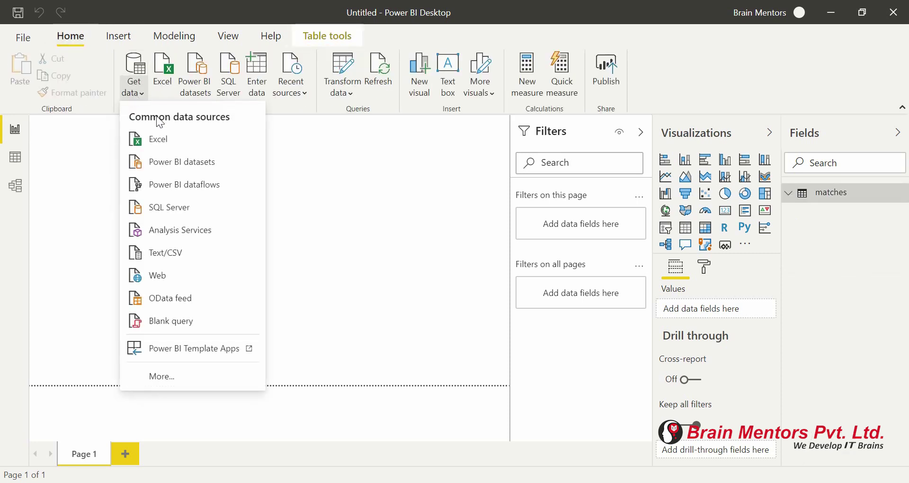
click(173, 254)
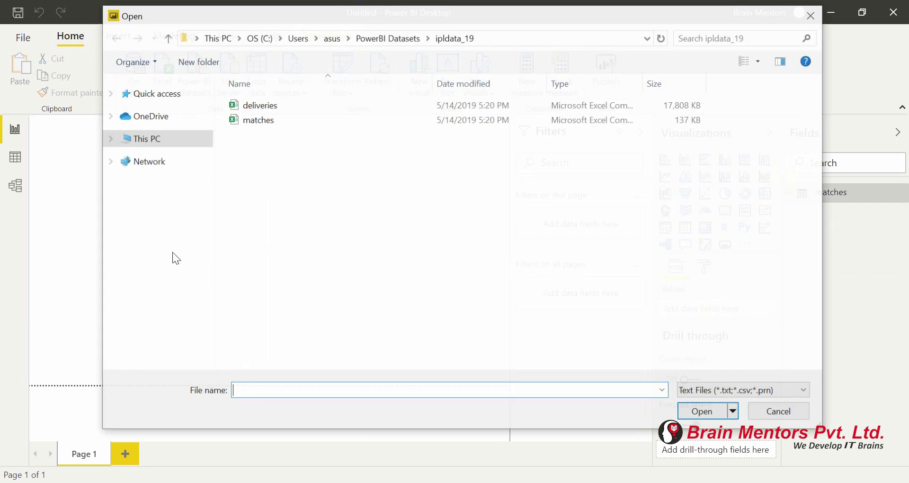
click(362, 107)
double_click(362, 107)
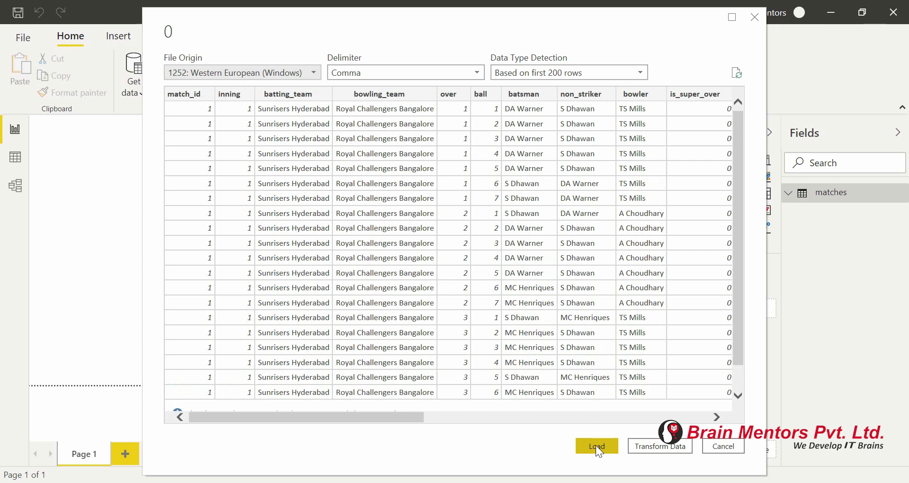
scroll(668, 200, right, 10)
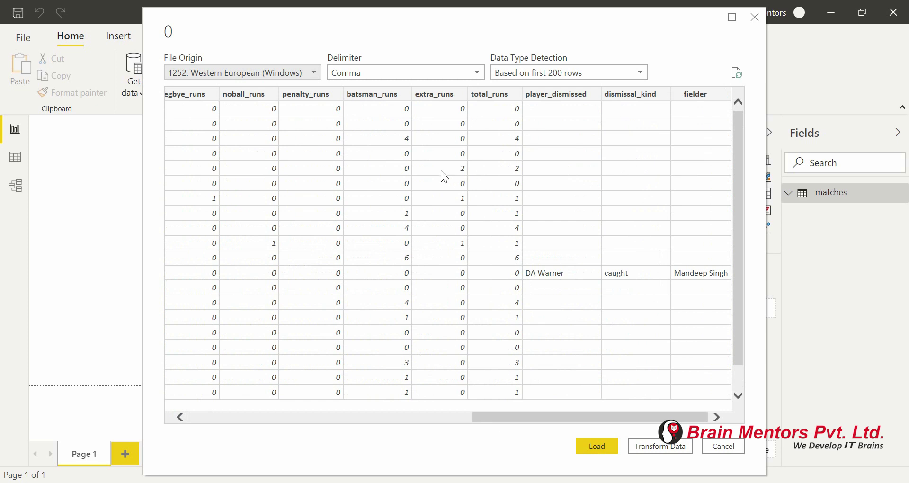
scroll(442, 171, left, 10)
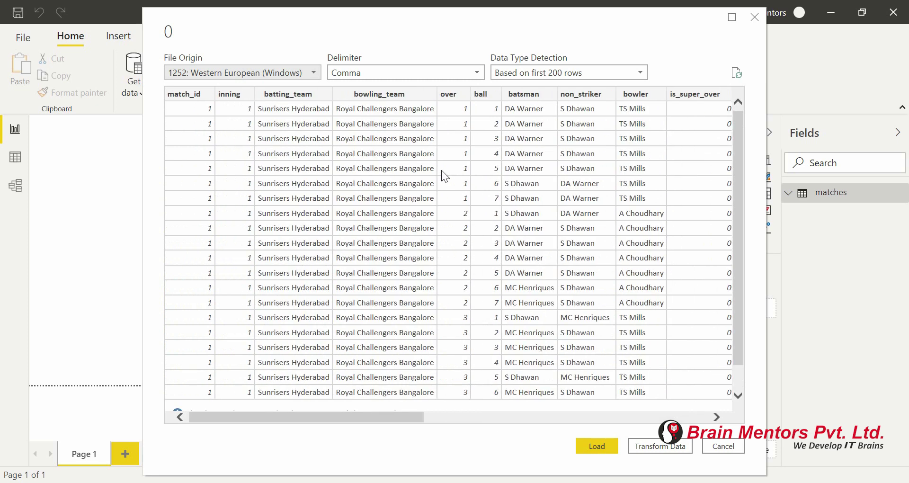
click(593, 442)
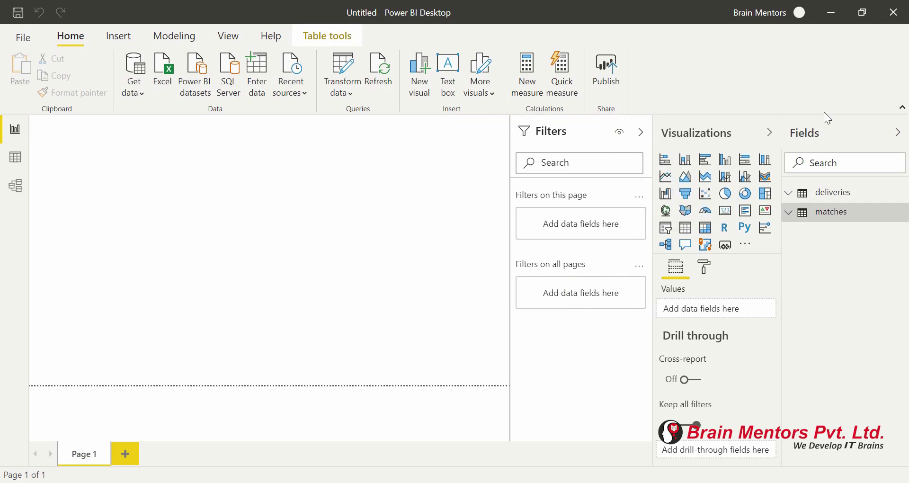
Insert a clustered bar chart on Page 1 and enlarge it to fill nearly the whole report page
click(843, 216)
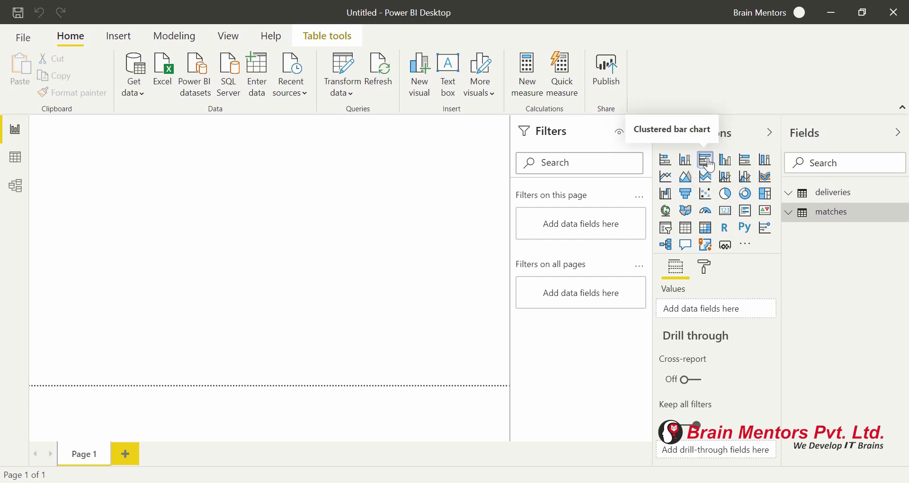
click(705, 161)
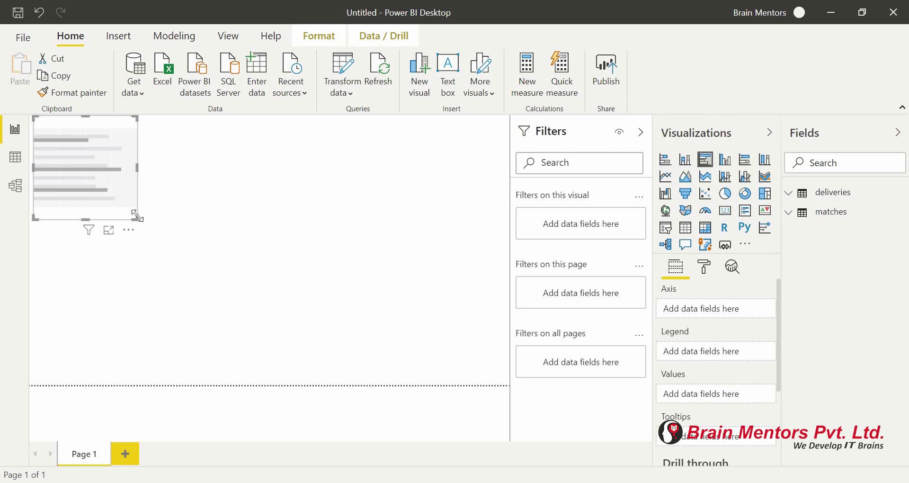
drag(138, 216, 499, 371)
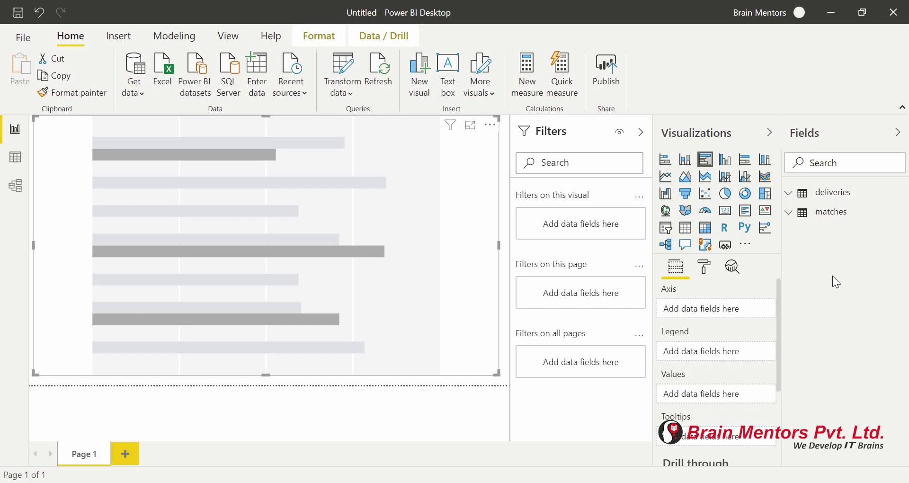
Assign player_of_match from the matches table to the bar chart's Values as a count and to its Axis
click(790, 219)
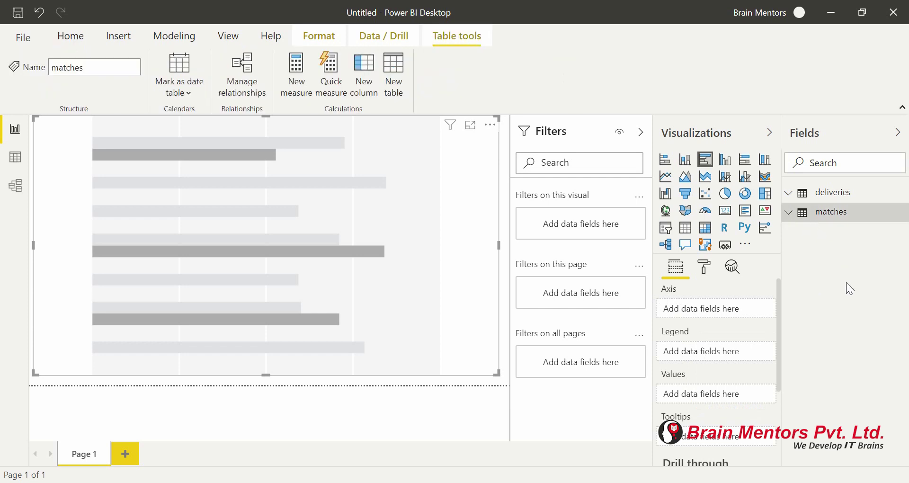
click(792, 214)
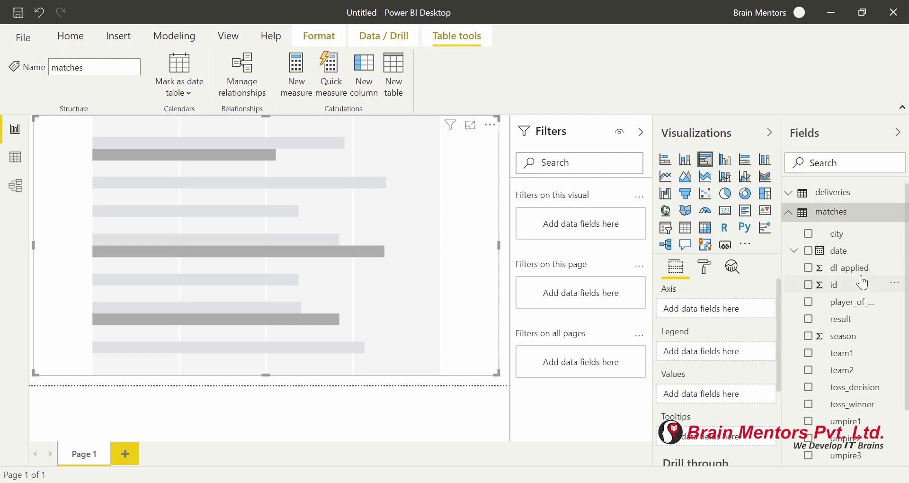
scroll(861, 282, down, 3)
scroll(862, 283, up, 2)
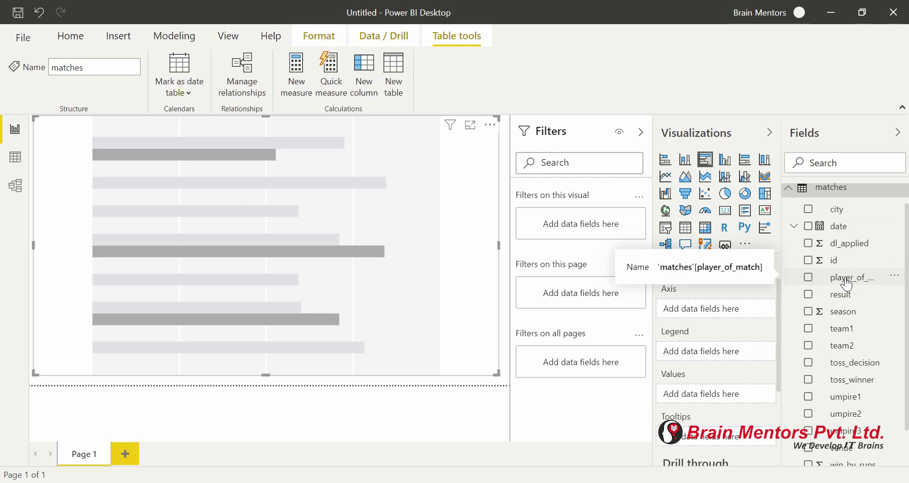
drag(847, 284, 726, 402)
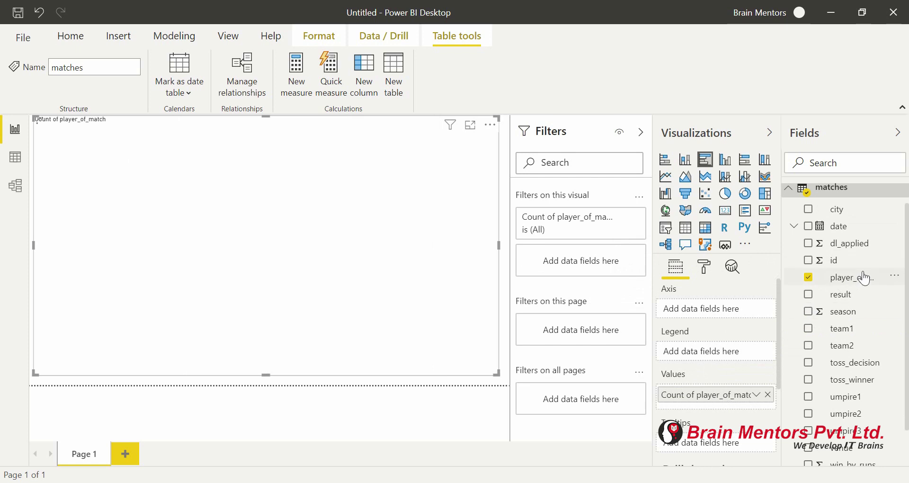
drag(858, 280, 732, 310)
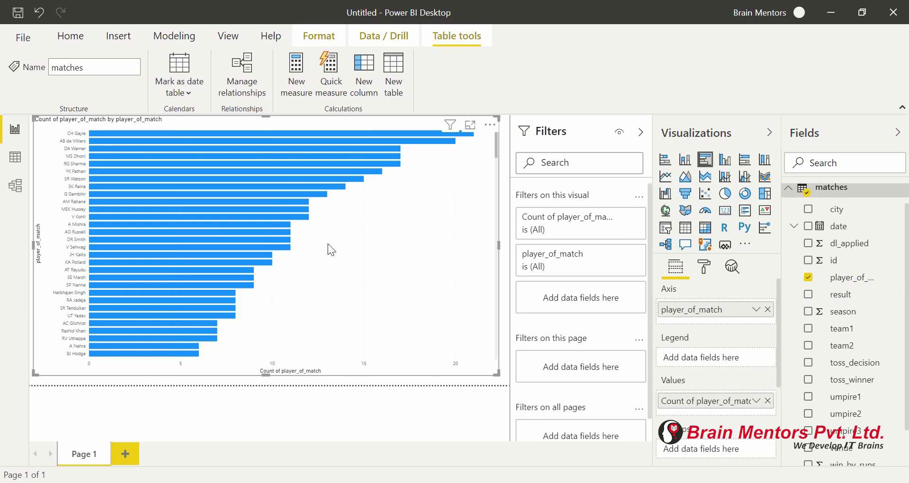
Examine the player-of-the-match counts across the full list of players in the bar chart
scroll(328, 244, down, 10)
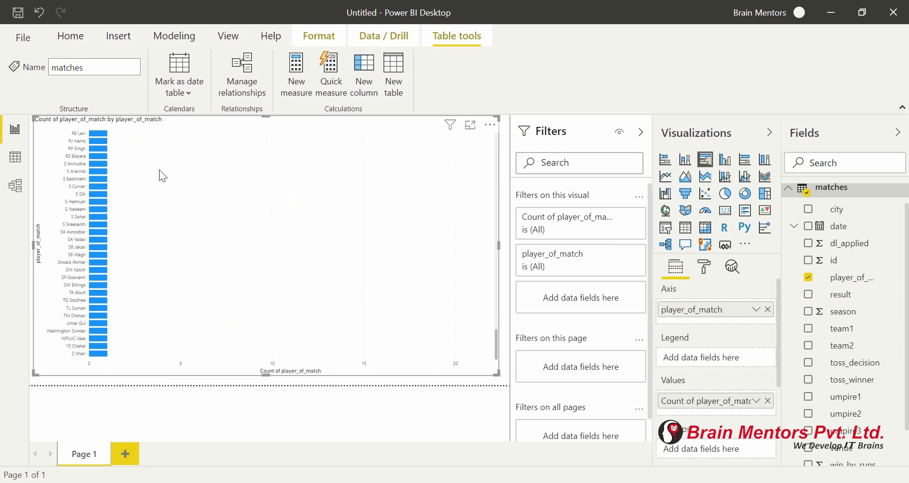
scroll(249, 250, up, 10)
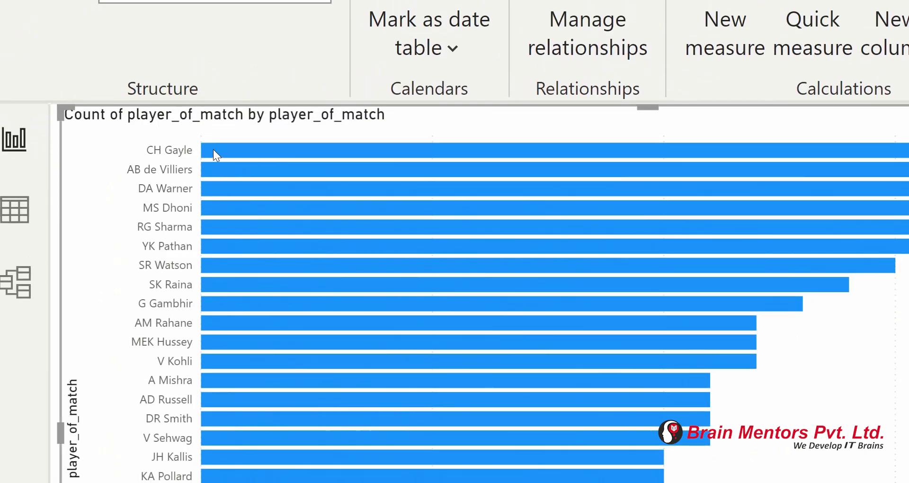
mouse_move(227, 186)
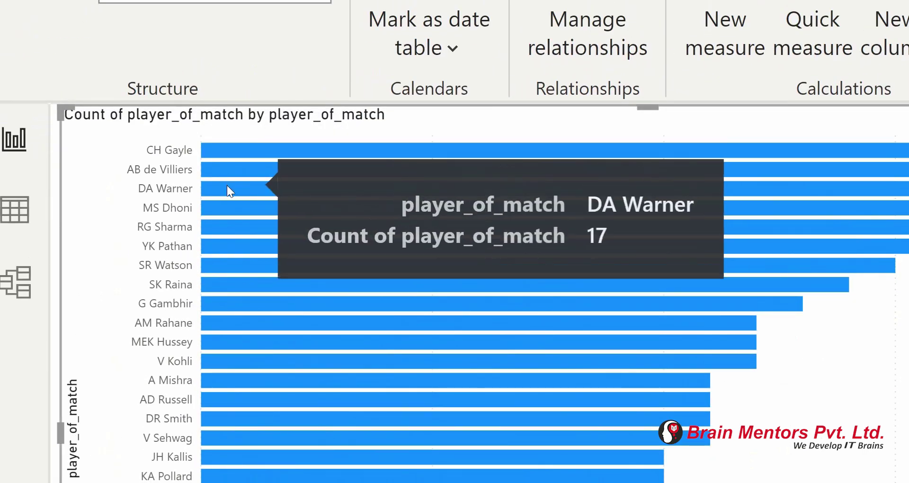
scroll(246, 227, down, 1)
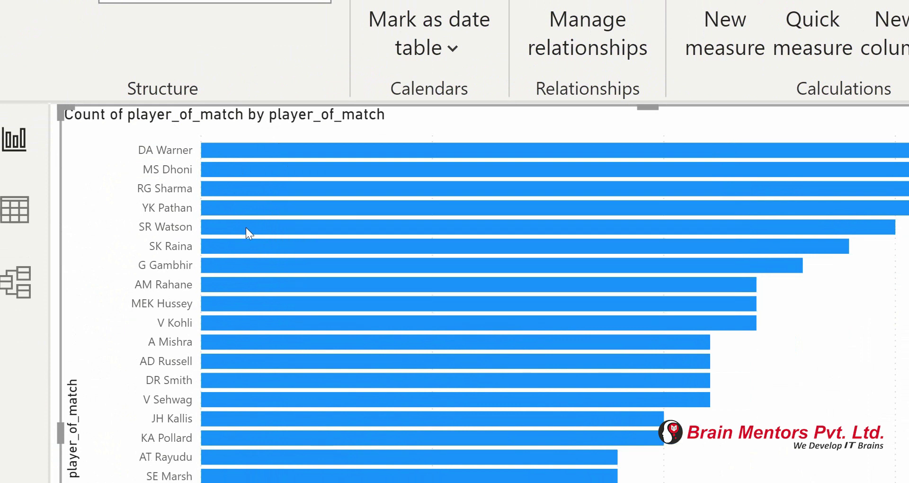
scroll(498, 170, down, 6)
scroll(498, 170, up, 8)
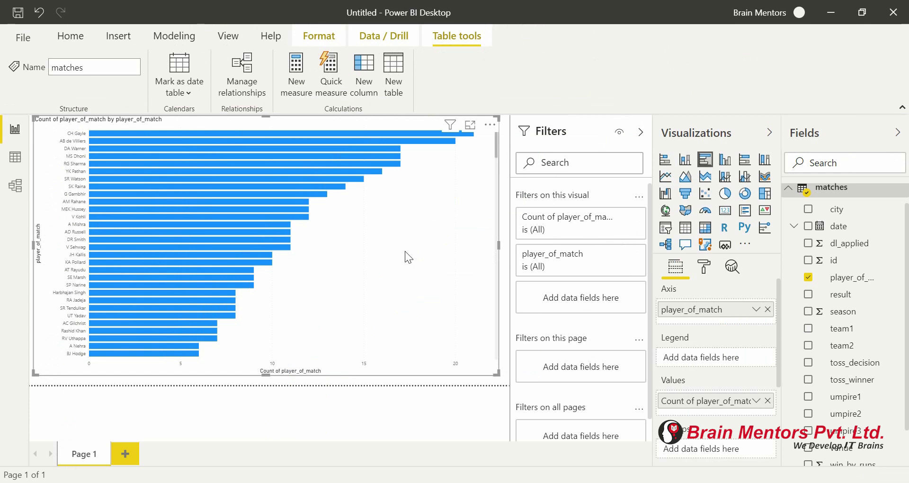
mouse_move(367, 134)
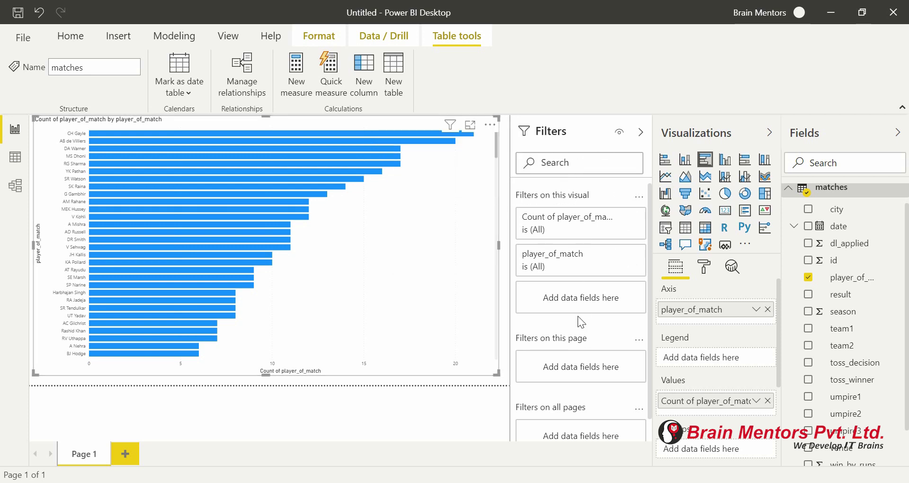
Filter the bar chart to players whose count of player_of_match is greater than 10, and collapse the filter settings
mouse_move(578, 229)
click(566, 266)
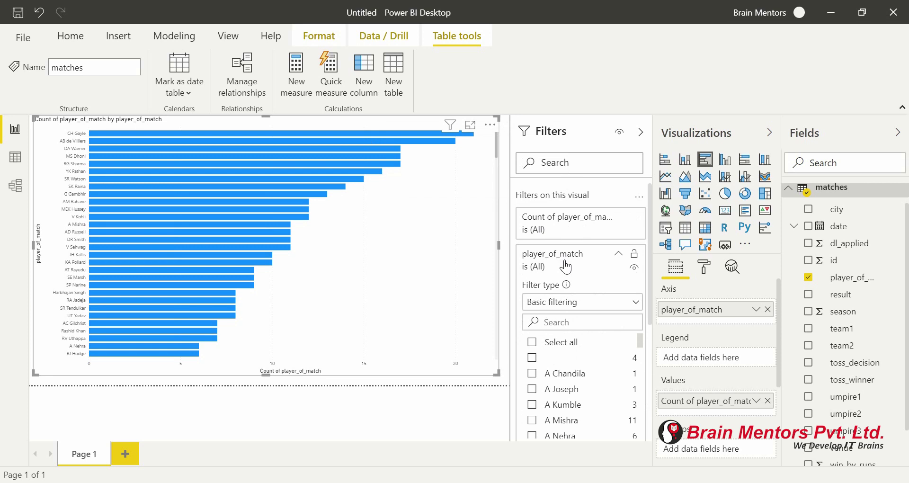
click(566, 267)
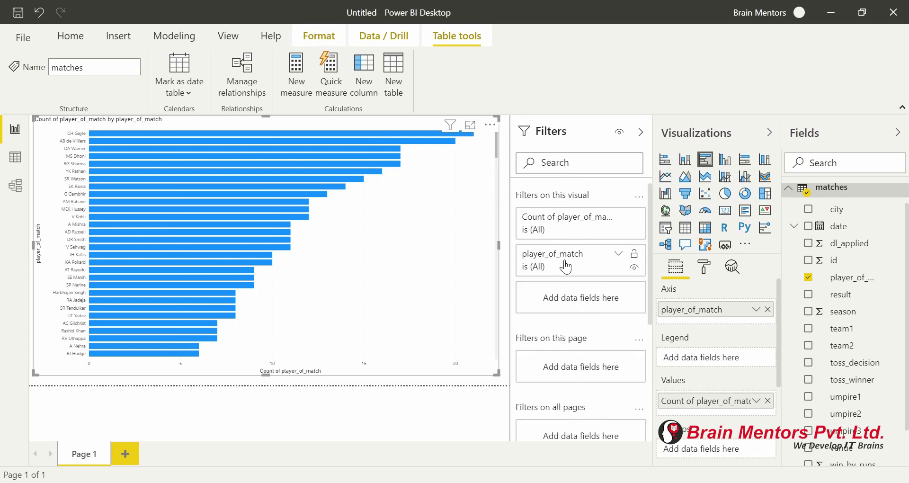
click(566, 230)
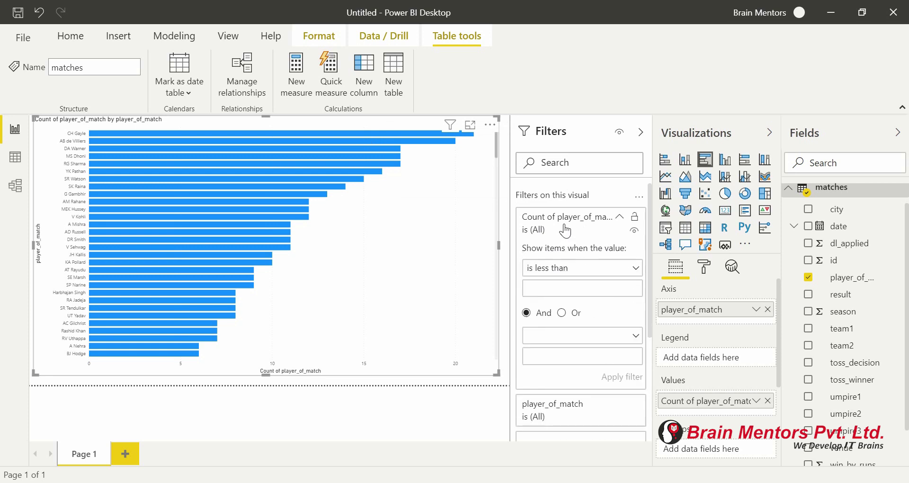
click(559, 269)
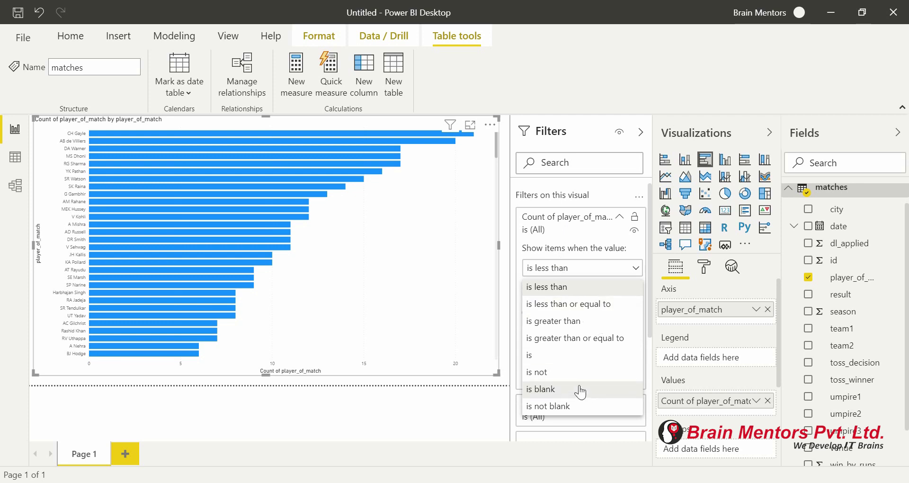
click(549, 322)
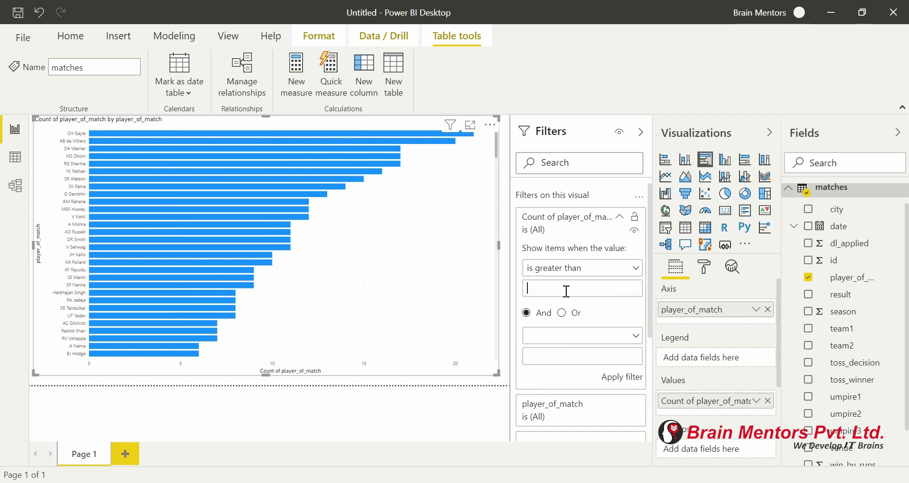
text(10)
click(618, 379)
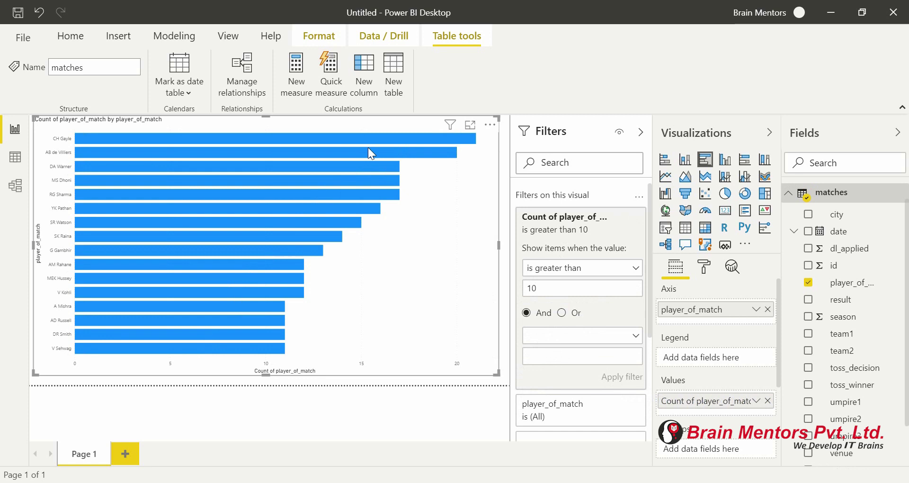
click(640, 133)
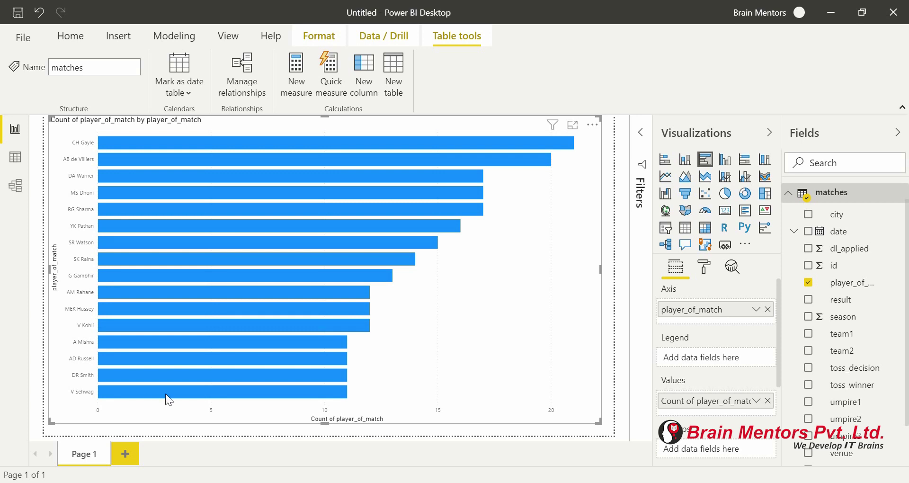
Convert the bar chart to a clustered column chart and open its formatting settings
mouse_move(166, 394)
click(724, 161)
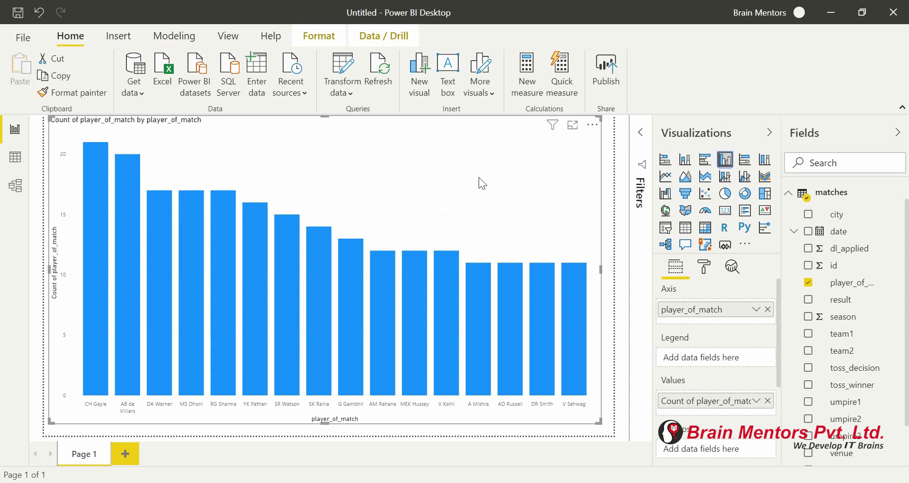
click(703, 268)
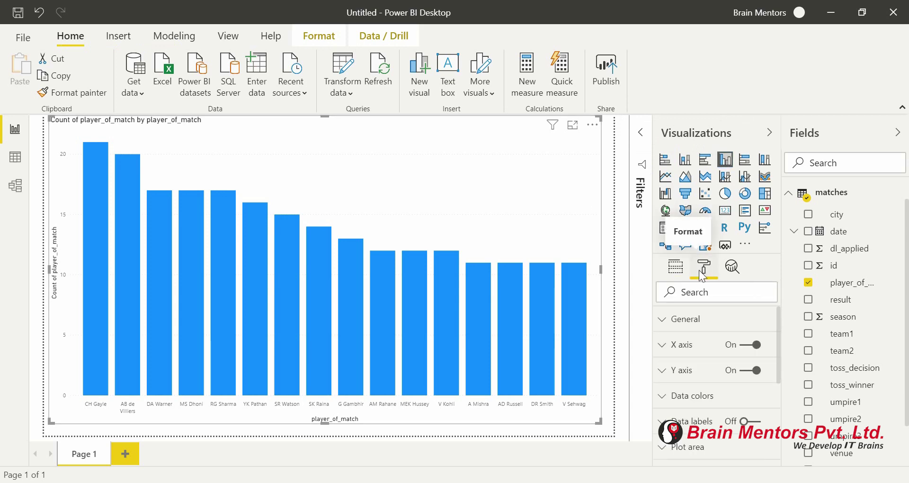
click(688, 328)
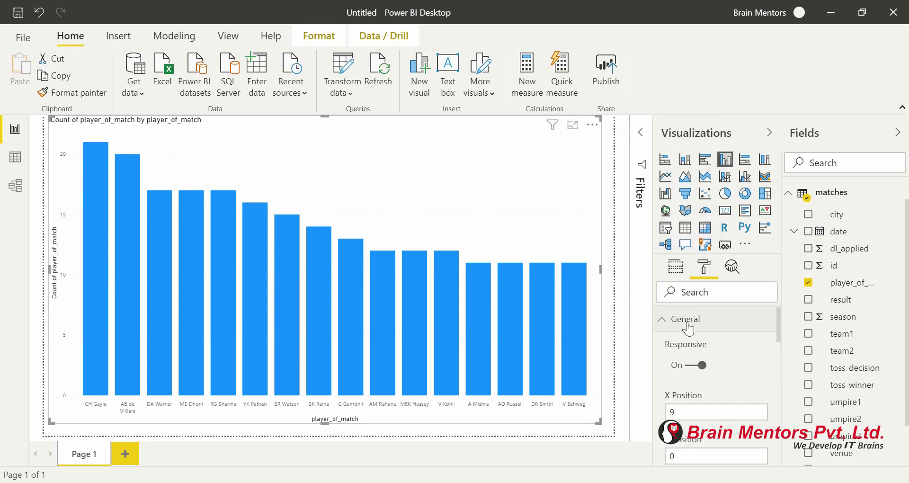
click(688, 327)
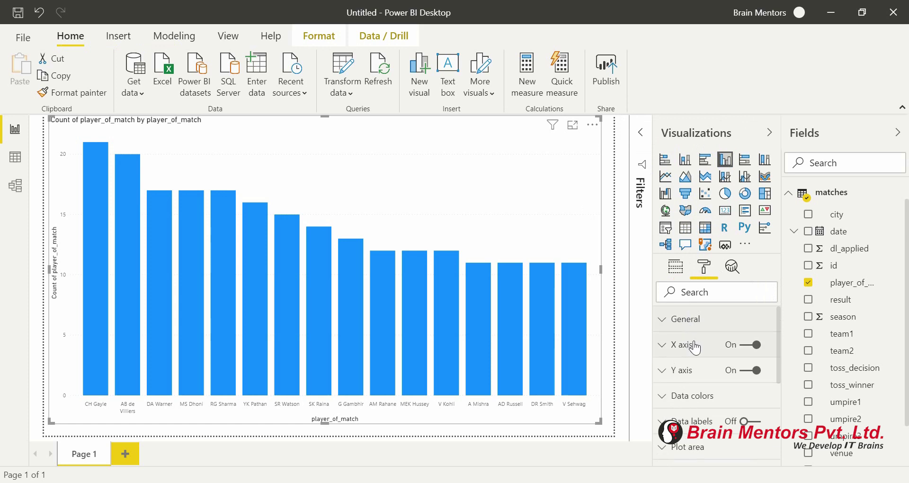
Set the columns' default data color to black and turn on the chart's data labels
scroll(732, 352, down, 2)
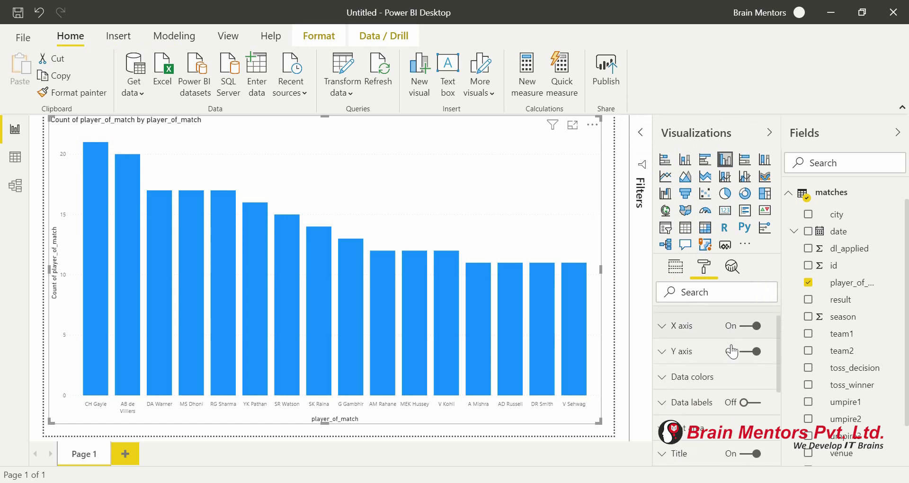
click(706, 356)
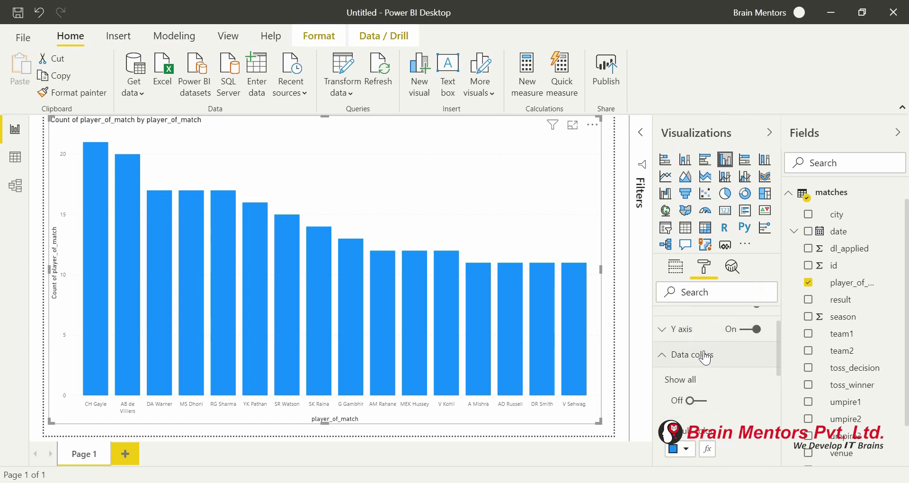
scroll(707, 368, down, 2)
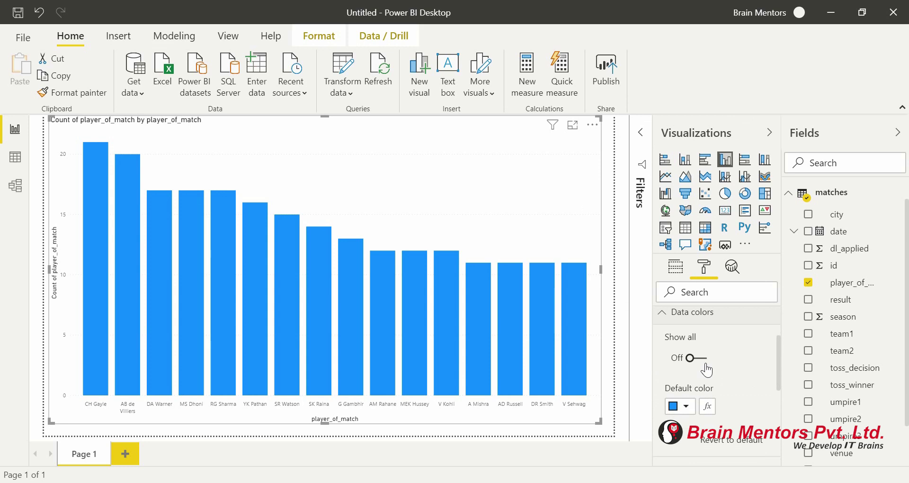
click(688, 407)
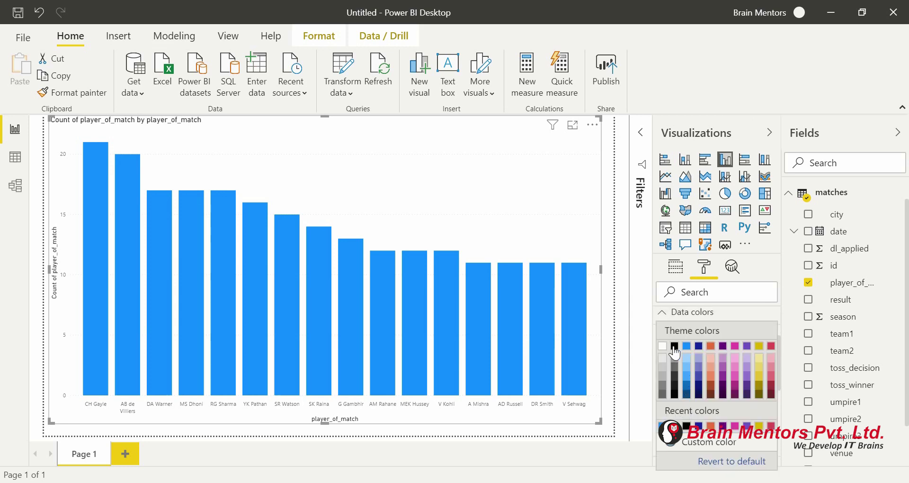
click(674, 348)
scroll(738, 391, down, 5)
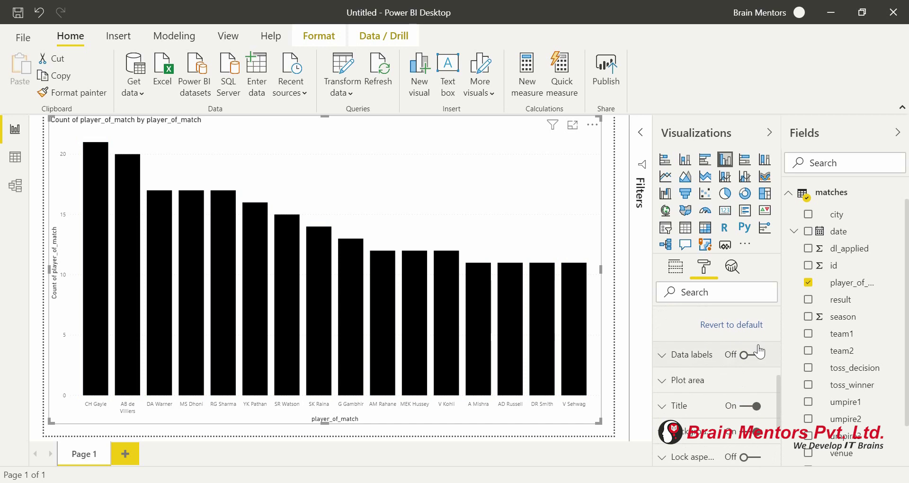
click(756, 355)
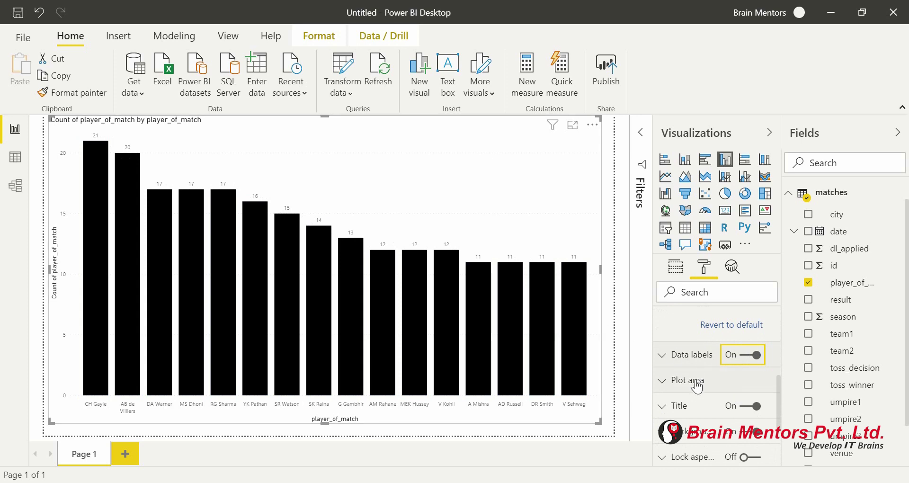
Add the image e419cb194864db960935e5bf604099fa from the Documents folder to the chart's plot area and set its transparency to 54%
click(695, 380)
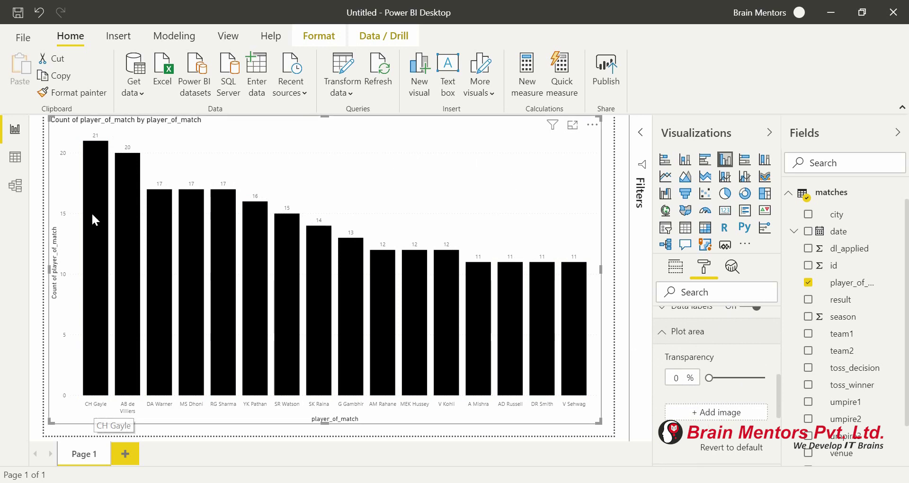
click(712, 413)
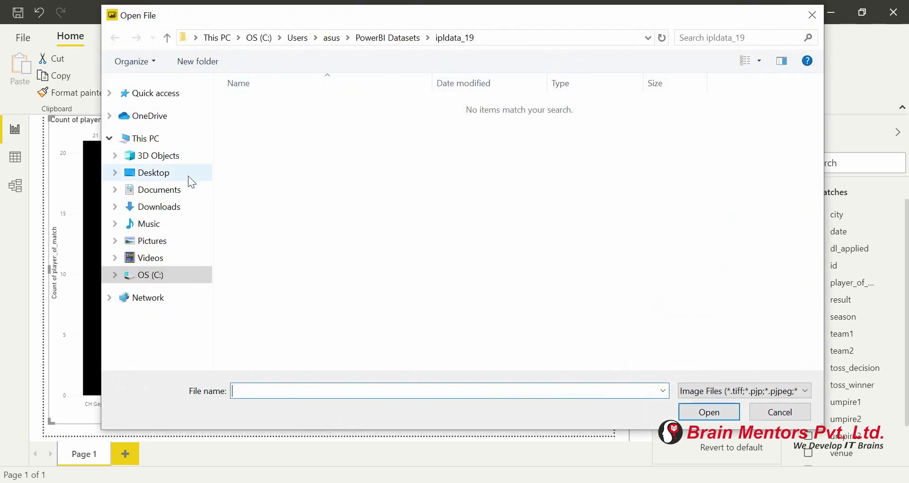
click(158, 190)
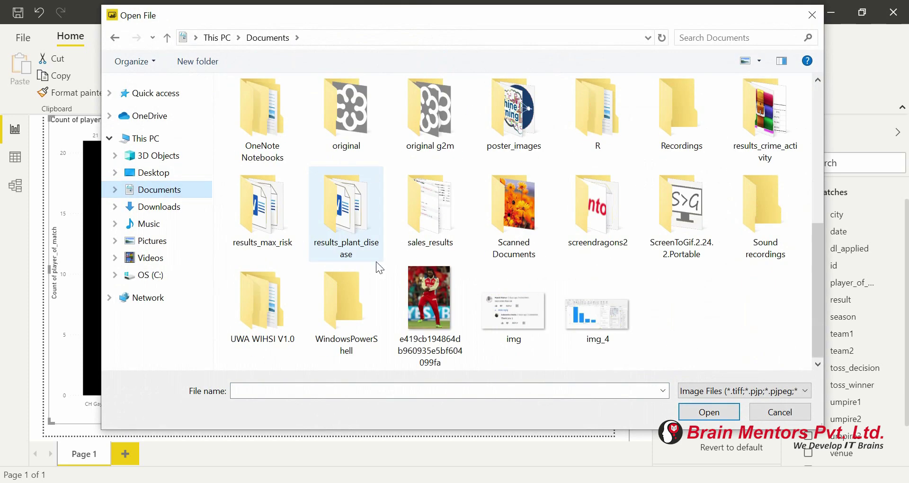
double_click(431, 285)
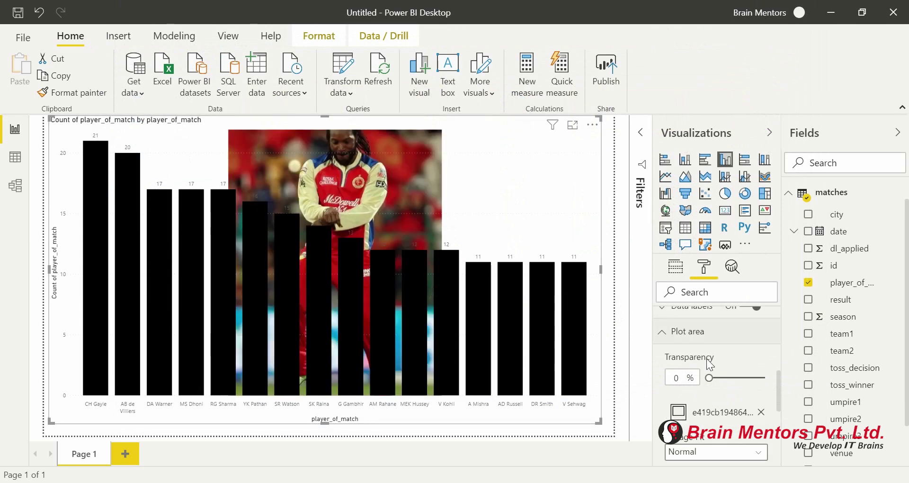
drag(721, 379, 739, 378)
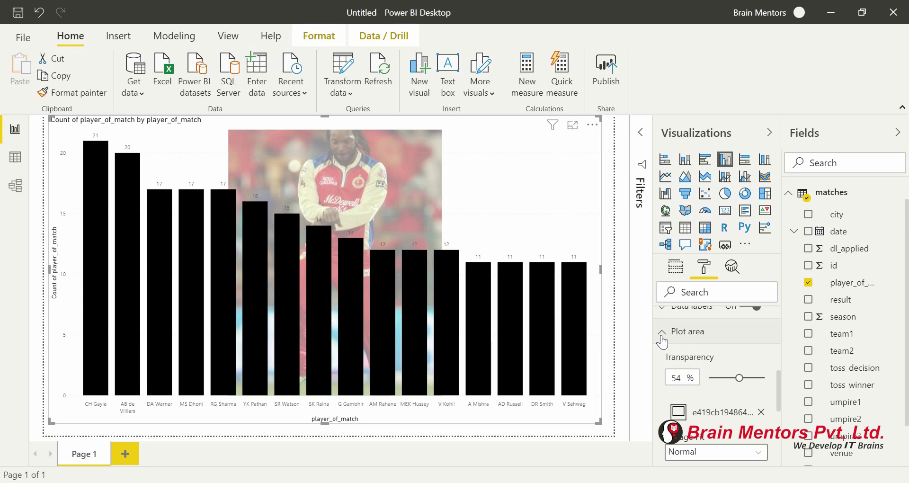
Try the Fit and Fill image fits for the plot area picture and return it to Normal
scroll(733, 434, down, 1)
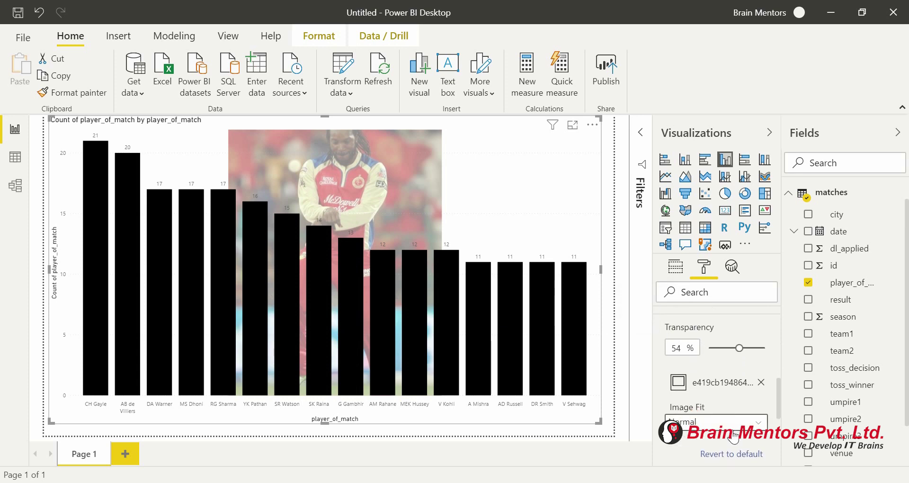
click(694, 426)
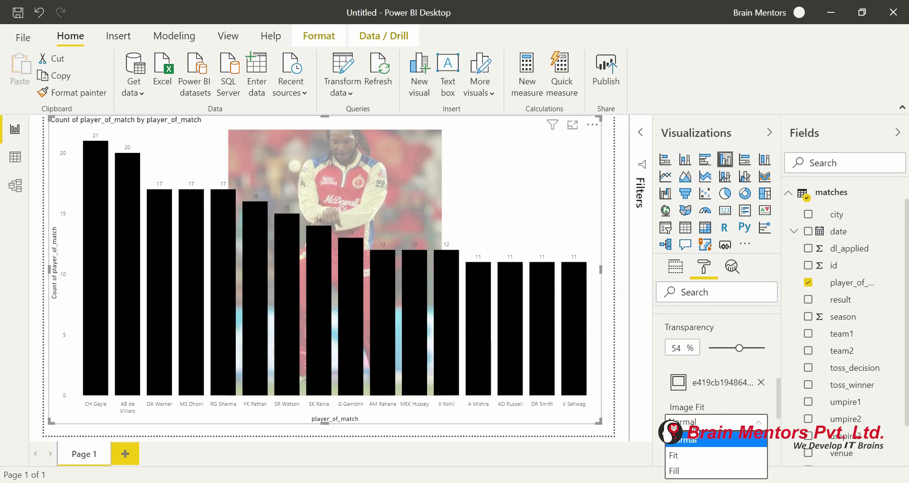
click(698, 453)
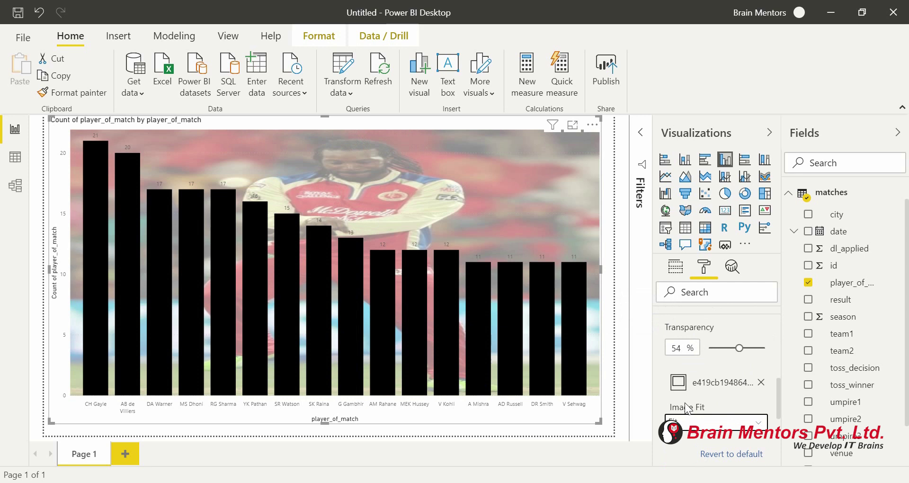
click(684, 422)
click(692, 470)
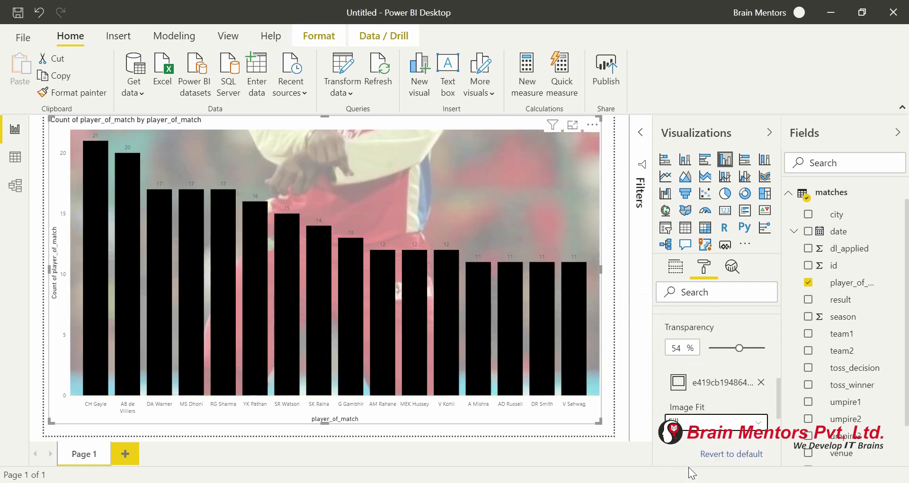
click(684, 424)
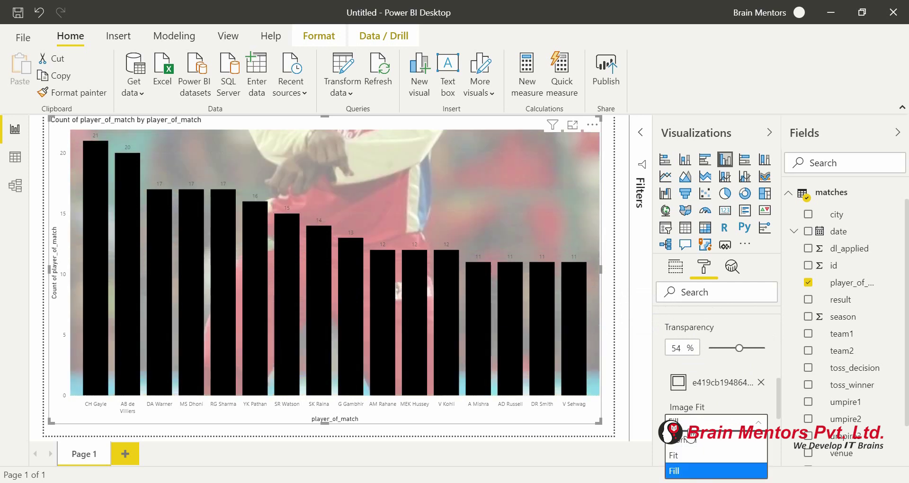
click(692, 440)
scroll(709, 343, up, 1)
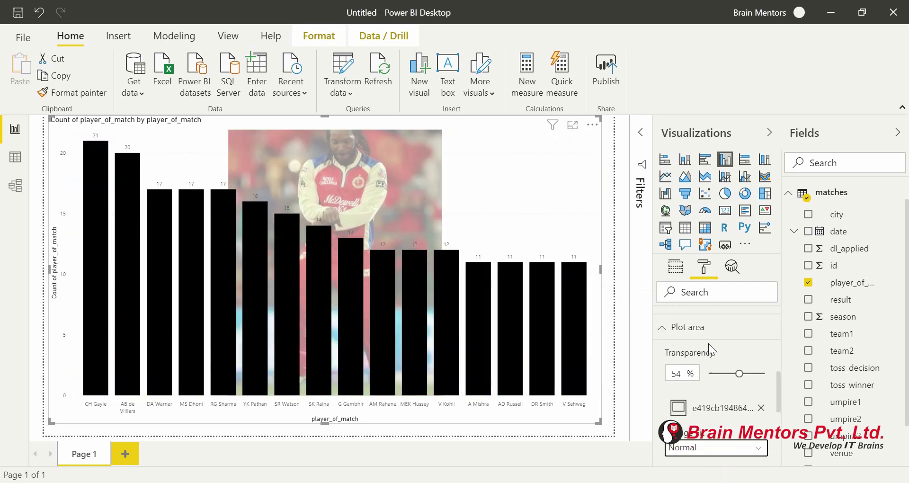
Review the chart's background settings and remaining formatting options, and return to its field assignments
click(680, 337)
scroll(679, 344, down, 1)
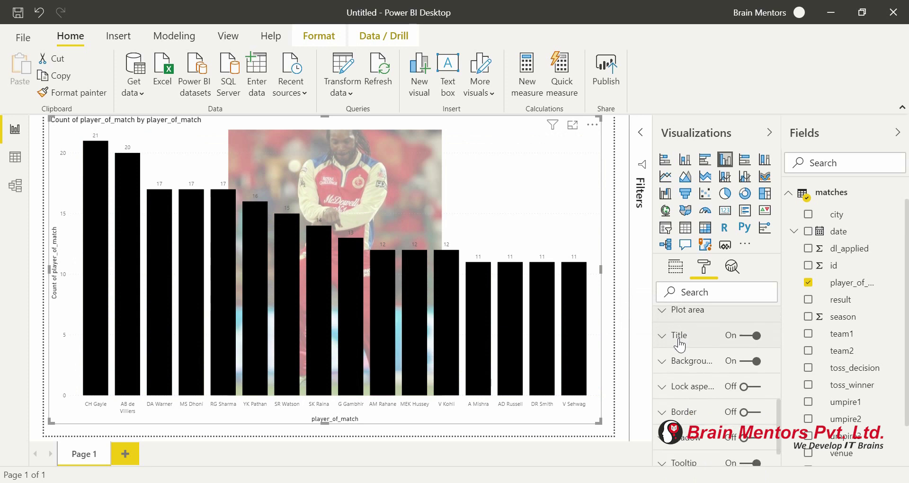
click(688, 364)
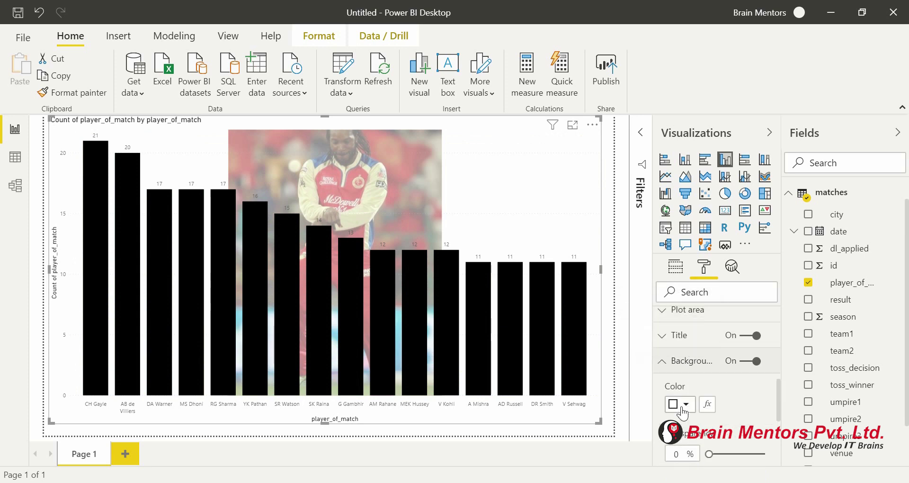
click(681, 363)
scroll(680, 360, down, 1)
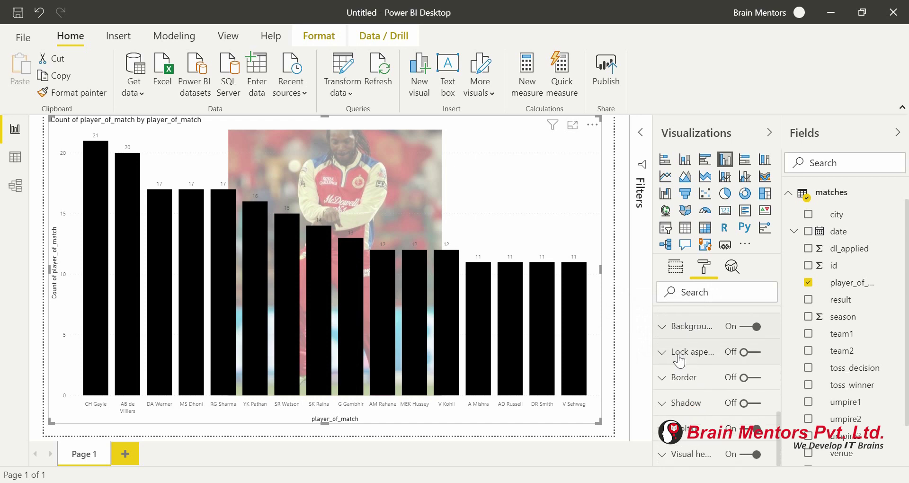
scroll(698, 407, up, 5)
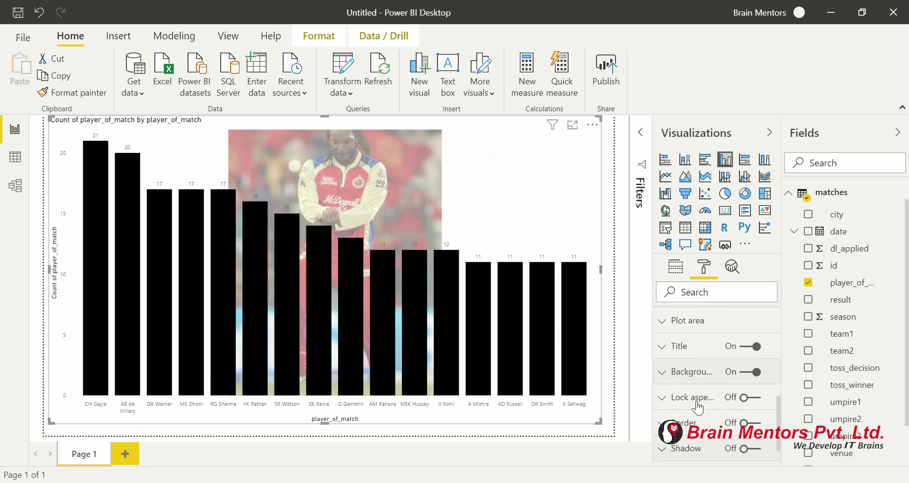
click(698, 407)
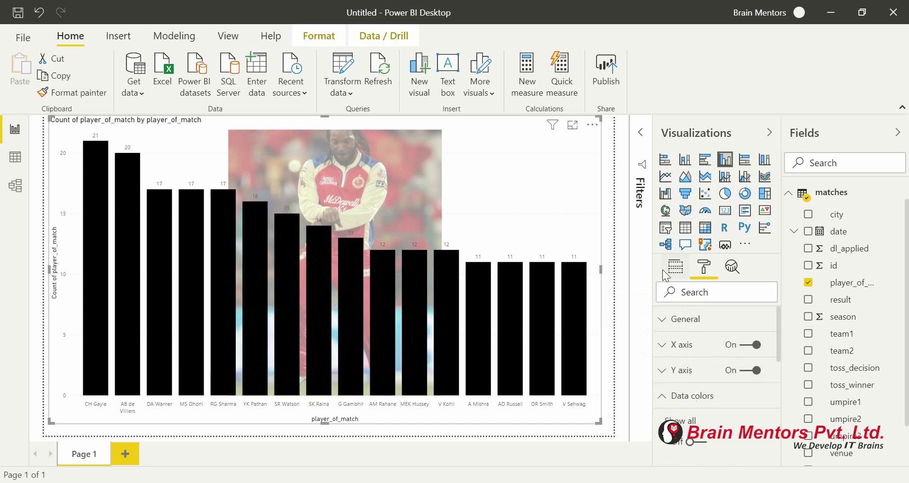
click(675, 270)
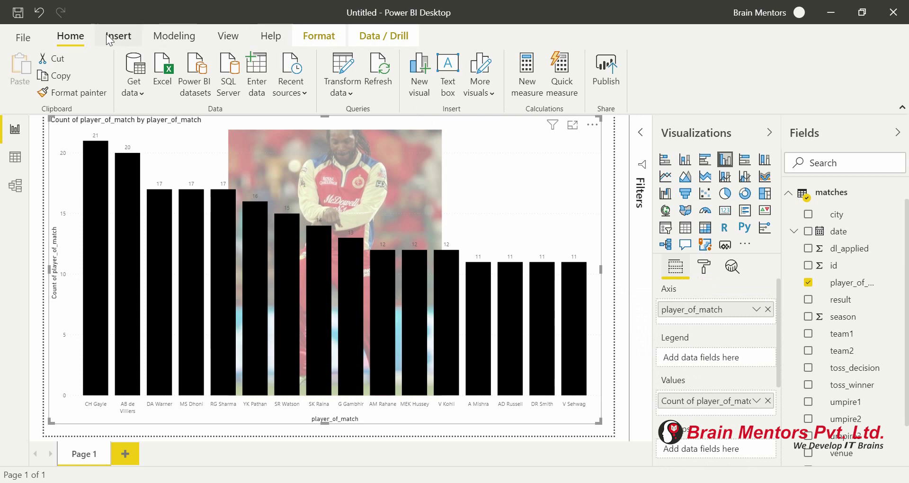
Try the Classroom theme on the report and replace it with the built-in white theme whose palette starts with teal
click(230, 37)
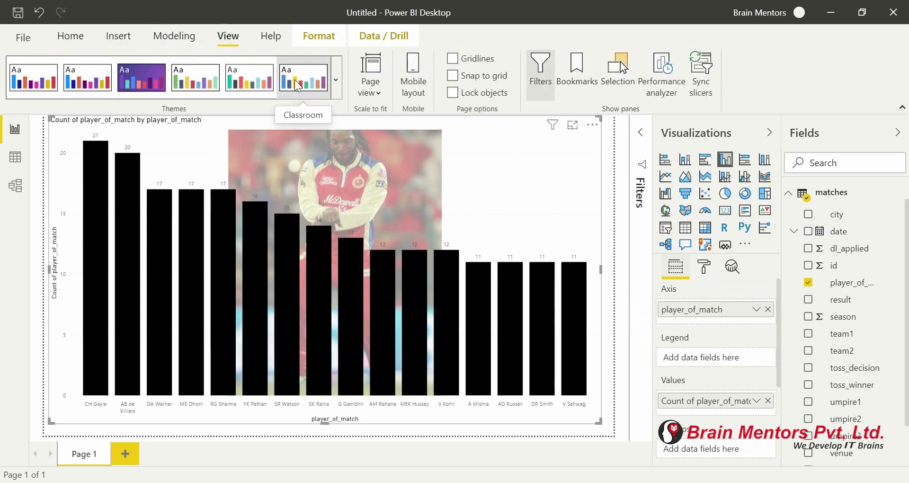
click(330, 78)
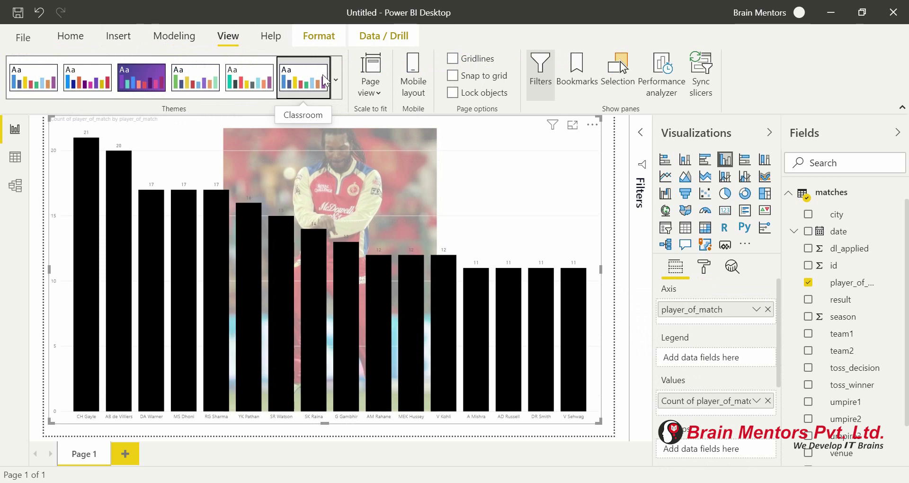
click(337, 80)
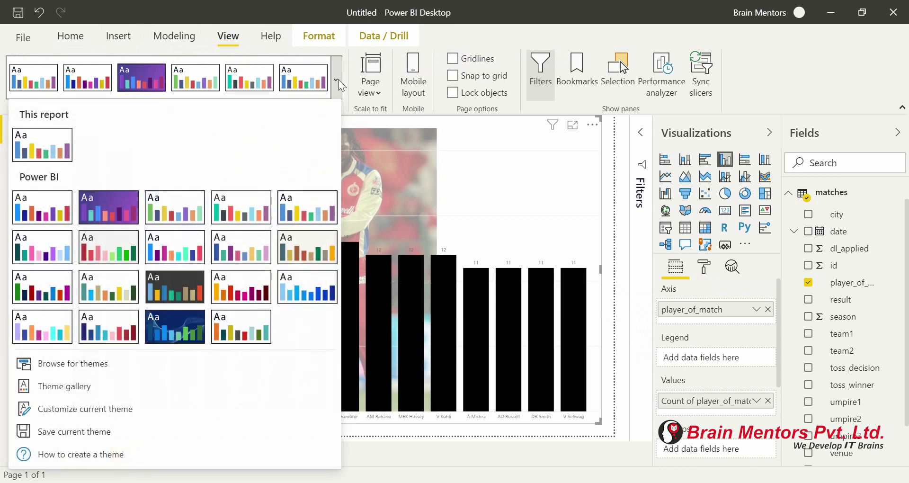
click(129, 281)
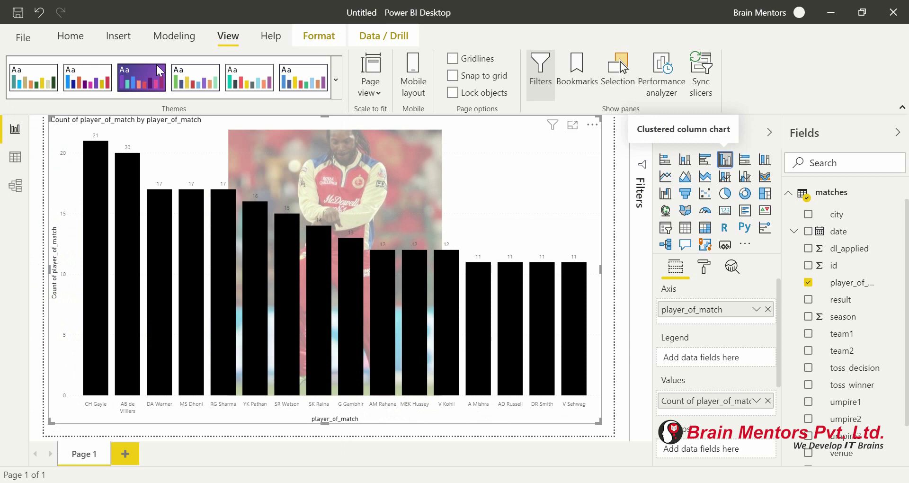
click(65, 36)
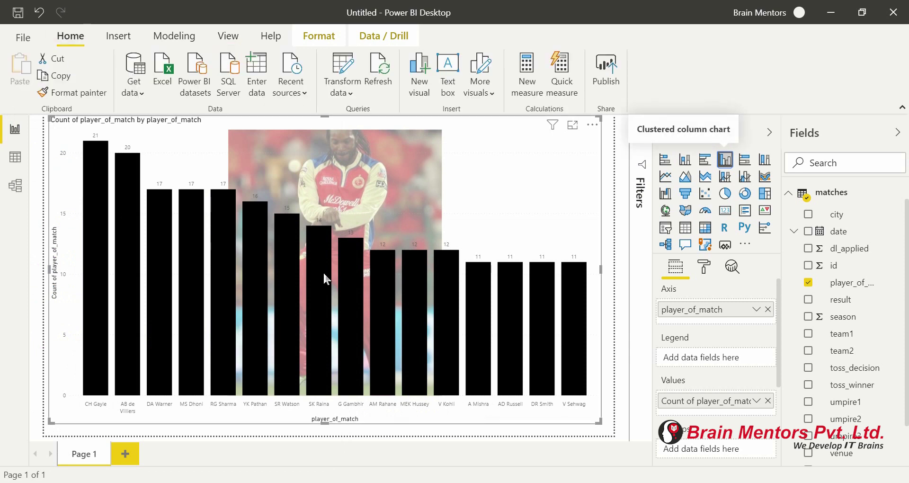
Convert the column chart to a pie chart and switch it to an area chart
mouse_move(412, 283)
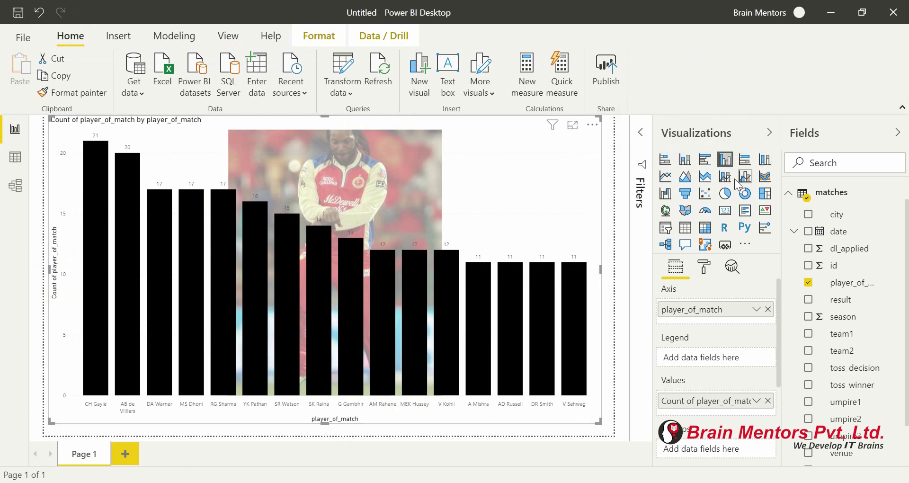
click(723, 195)
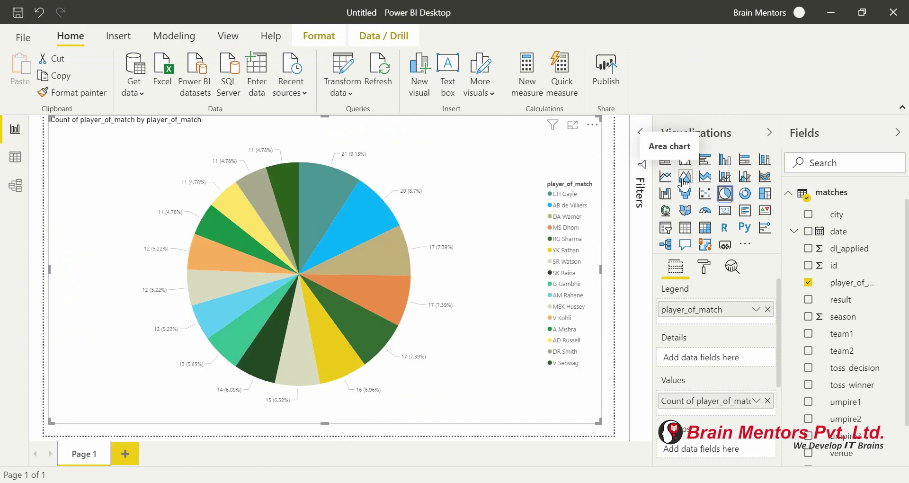
click(684, 178)
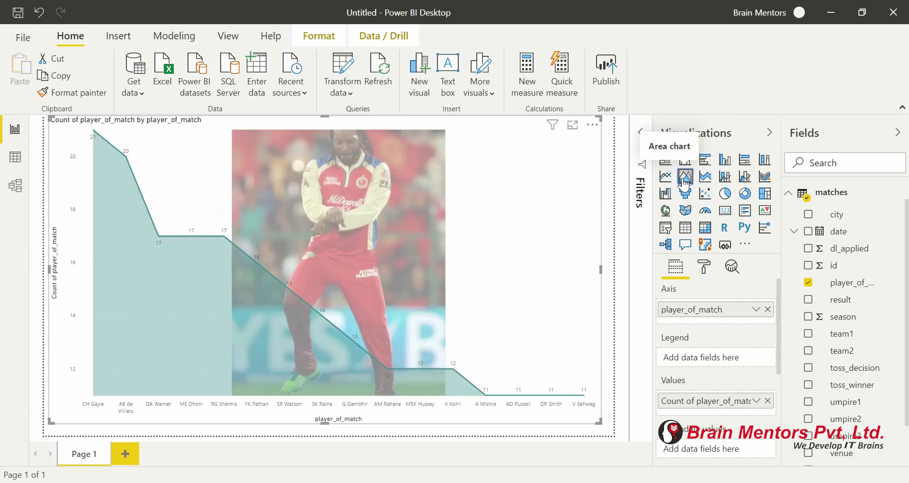
Try the 100% stacked column type for the player_of_match chart and convert it to a clustered column chart
click(765, 164)
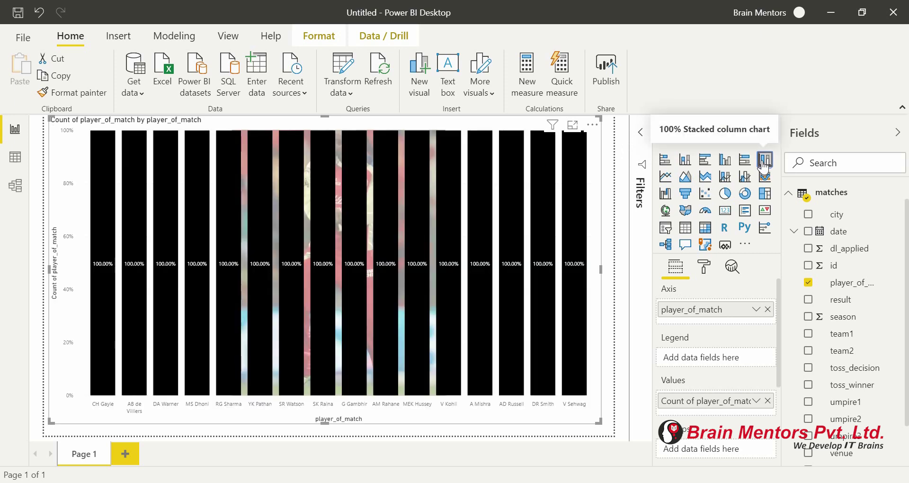
click(725, 162)
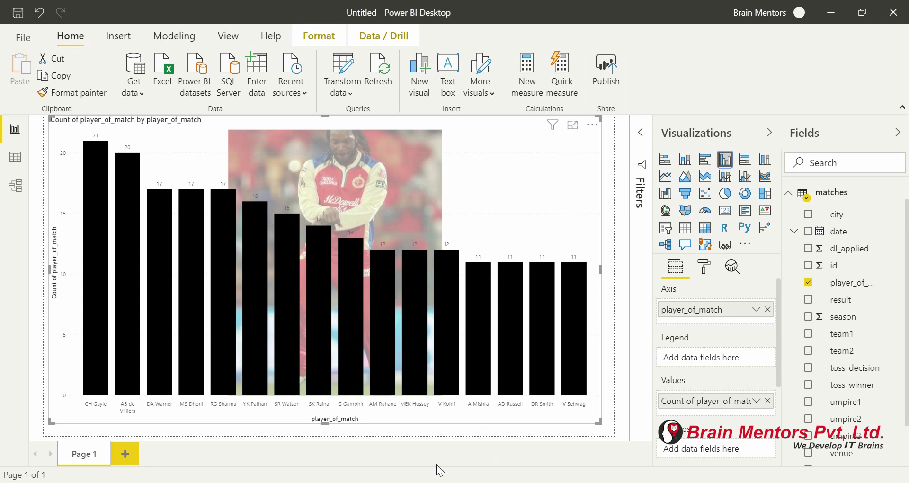
Add a second report page and narrow the column chart on Page 1 to about half the page width
click(126, 455)
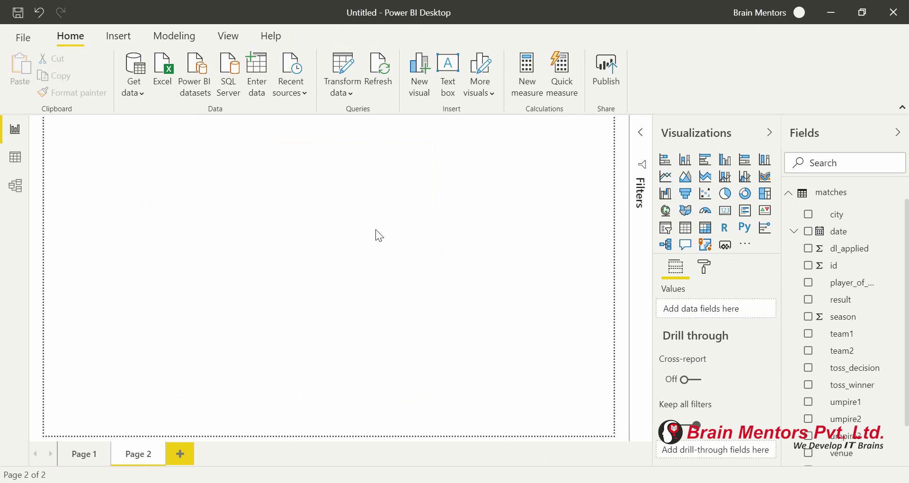
click(84, 459)
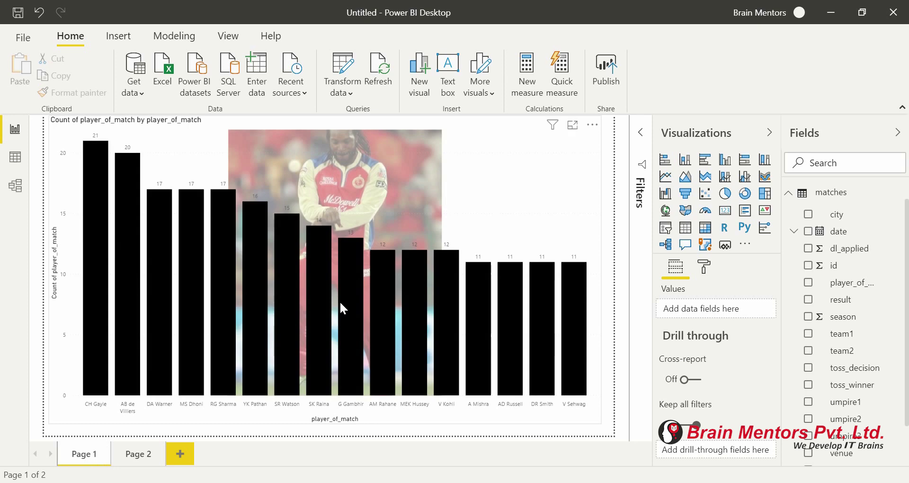
click(553, 218)
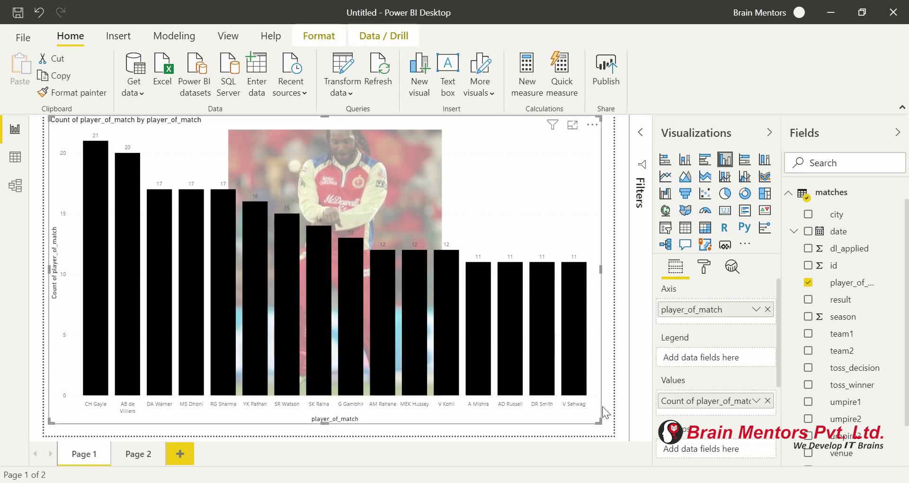
drag(600, 422, 367, 434)
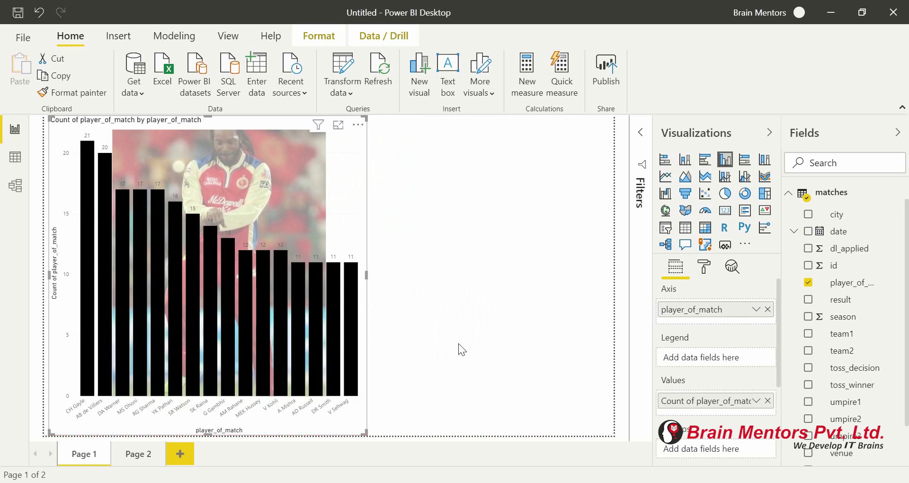
Insert a pie chart beside the column chart, using the deliveries table's fielder field for its values, legend and details
click(488, 314)
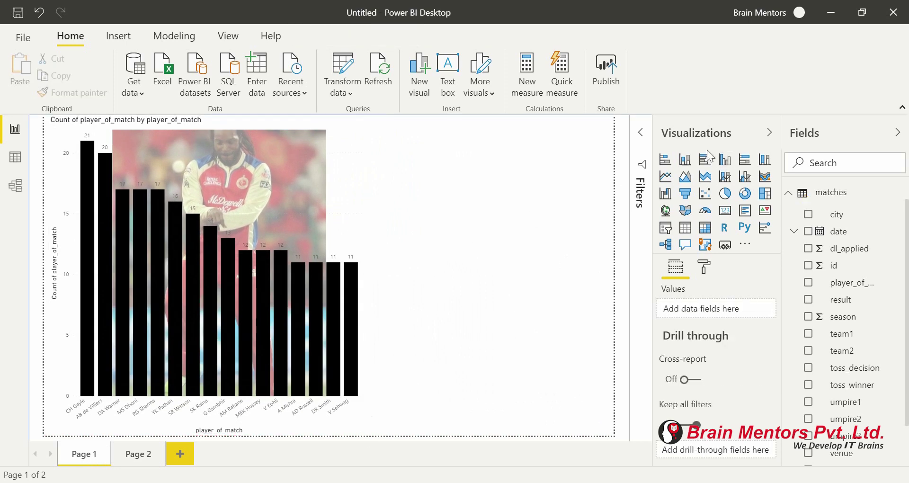
click(727, 194)
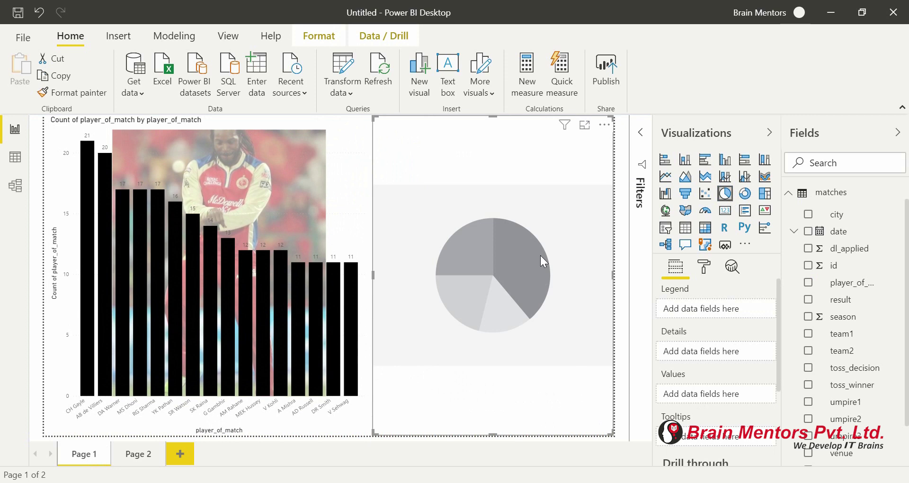
click(789, 195)
click(789, 199)
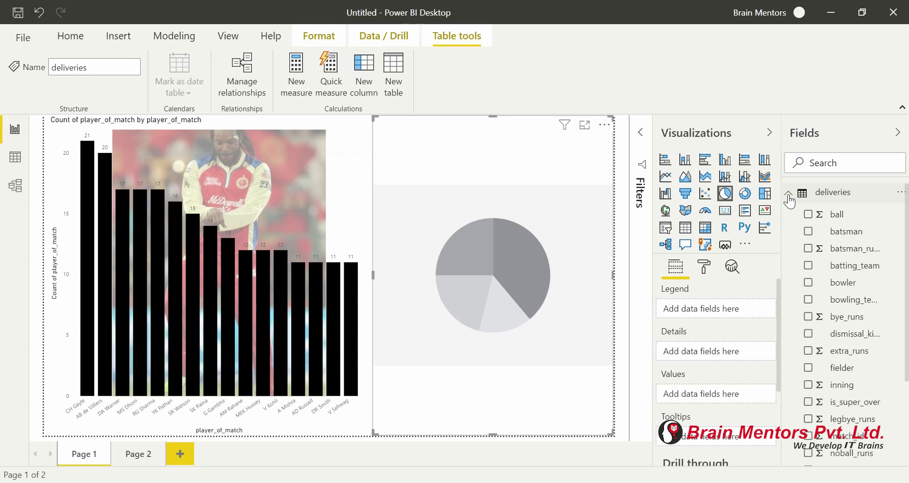
scroll(802, 251, down, 3)
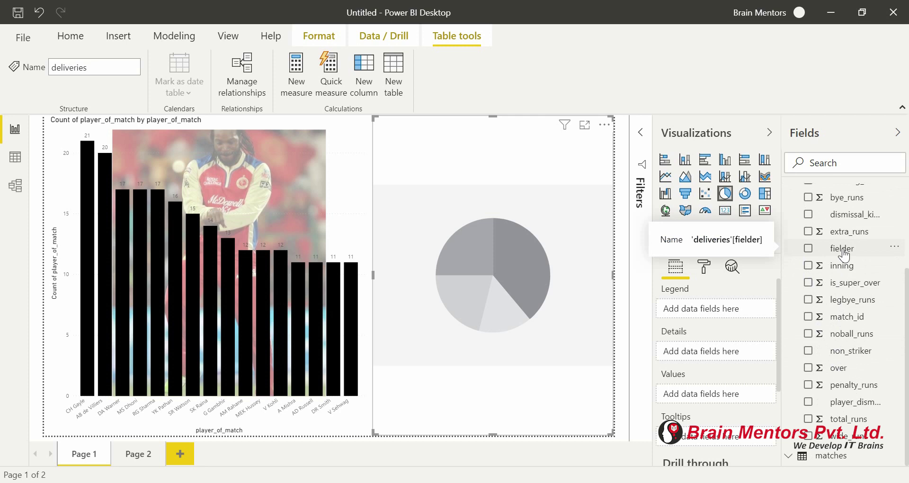
drag(844, 256, 720, 397)
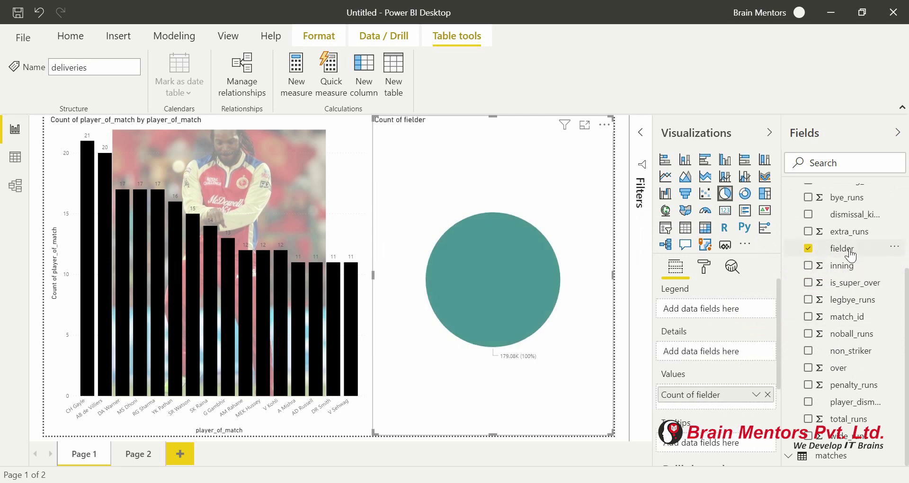
drag(851, 256, 732, 310)
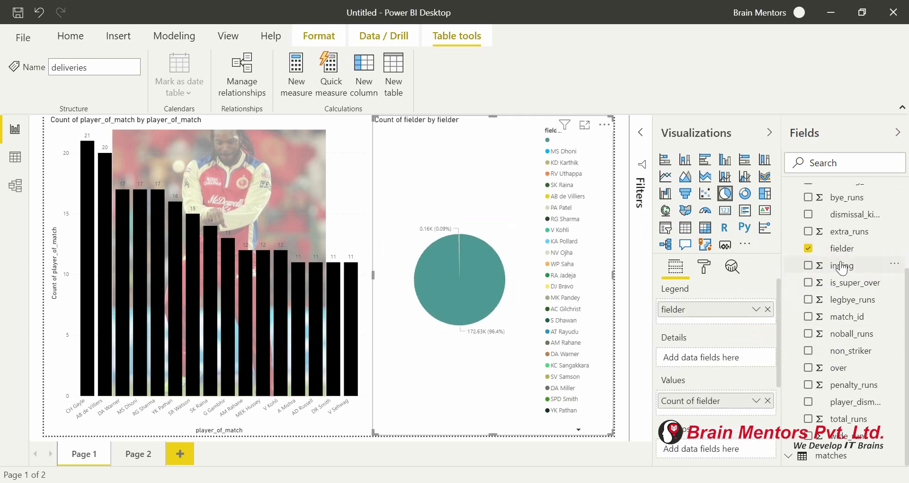
drag(846, 253, 720, 365)
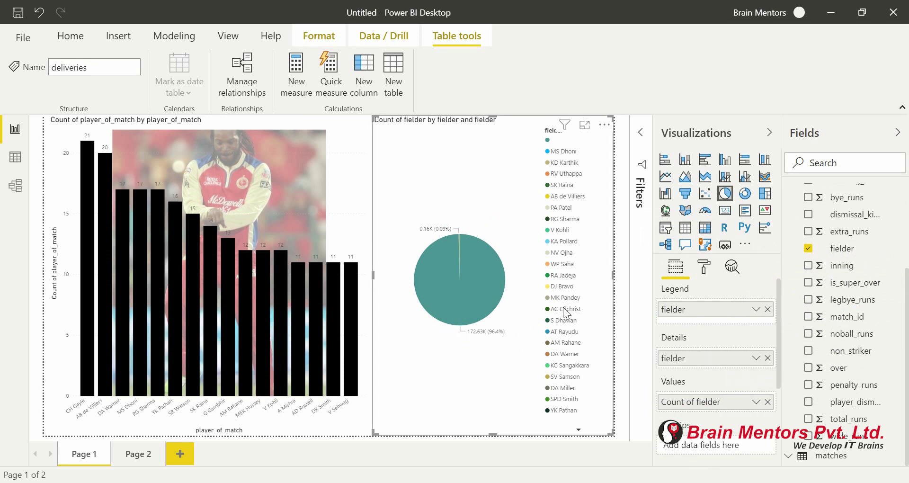
Exclude the blank fielder value from the pie chart with basic filtering on the fielder field
mouse_move(475, 301)
mouse_move(495, 269)
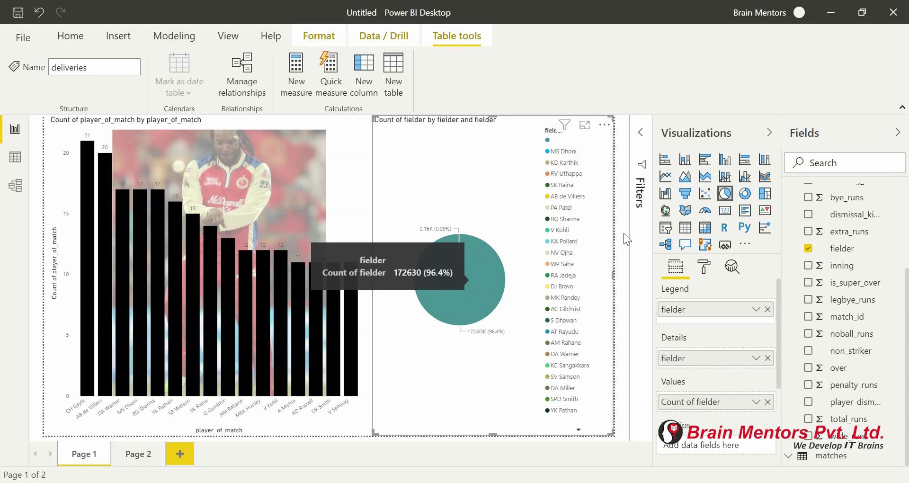
click(640, 133)
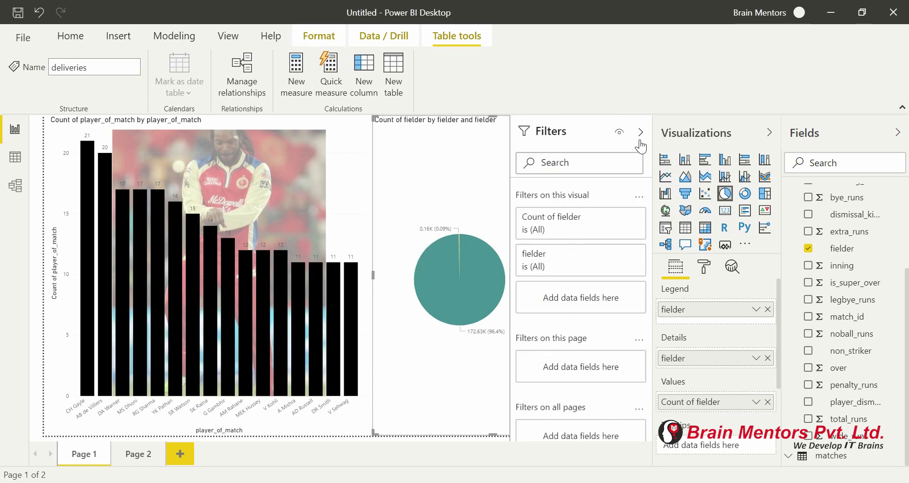
click(574, 233)
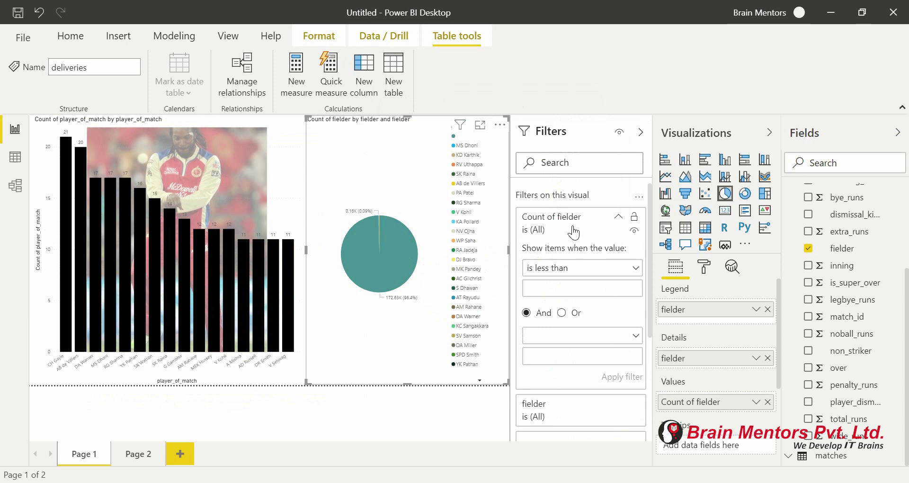
click(574, 232)
click(561, 265)
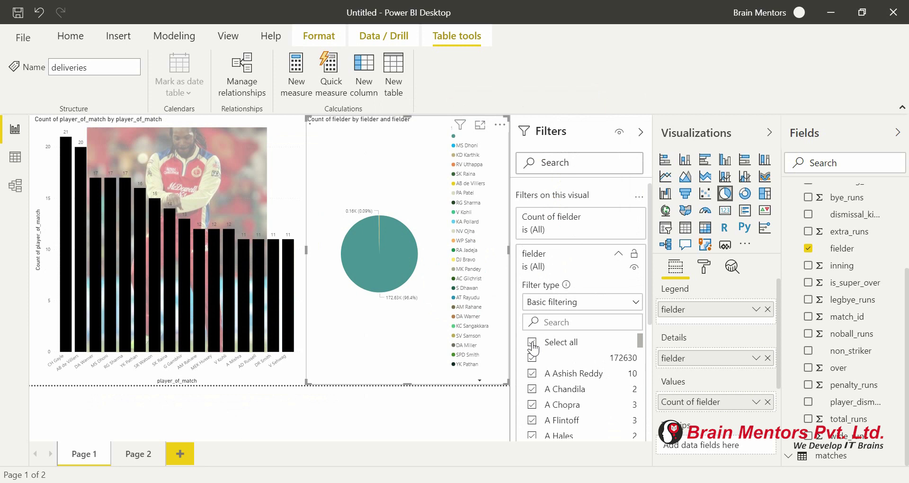
click(533, 359)
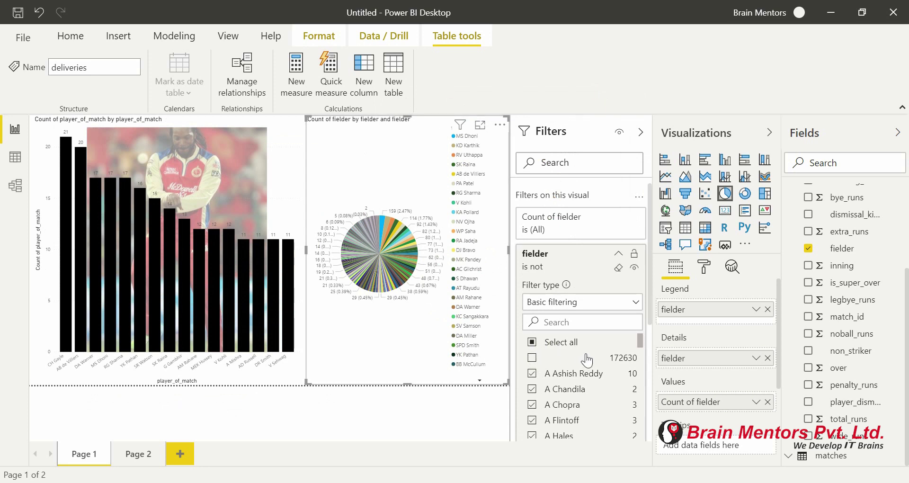
Try the fielder filter with no selections and with only the blank value, and restore the exclusion of the blank value
scroll(587, 359, down, 5)
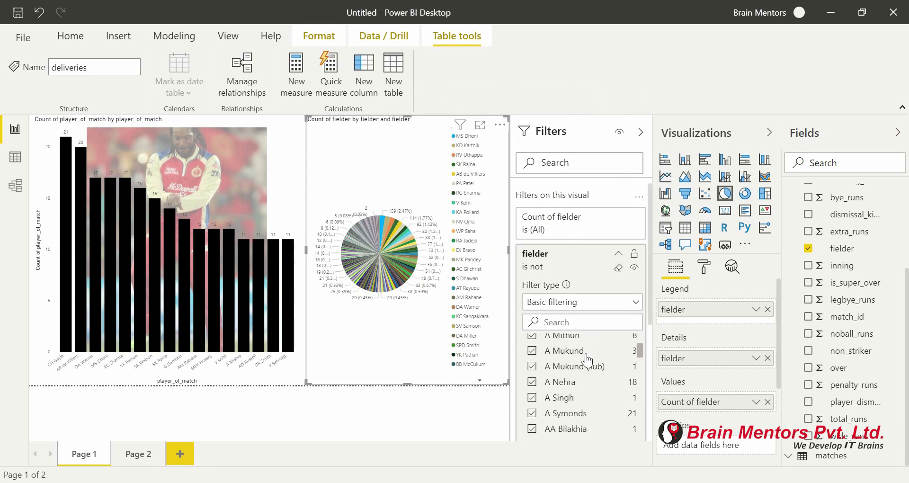
scroll(587, 360, down, 2)
scroll(587, 355, up, 10)
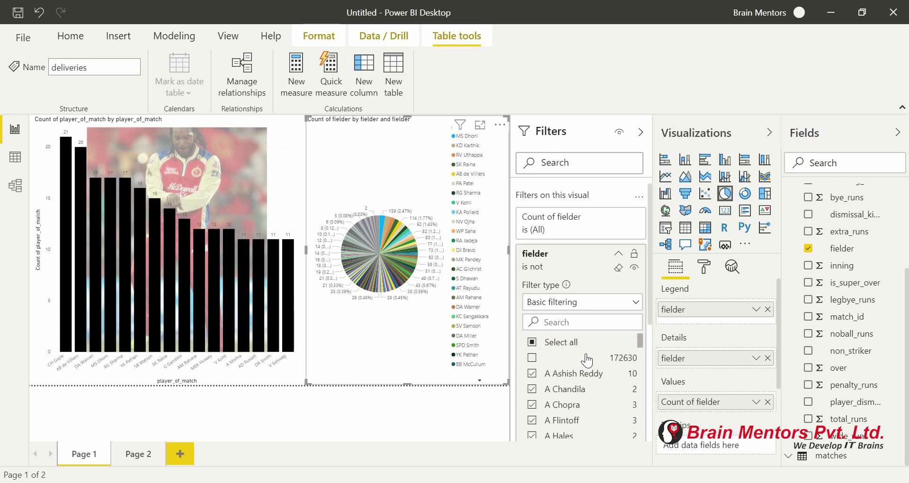
click(533, 346)
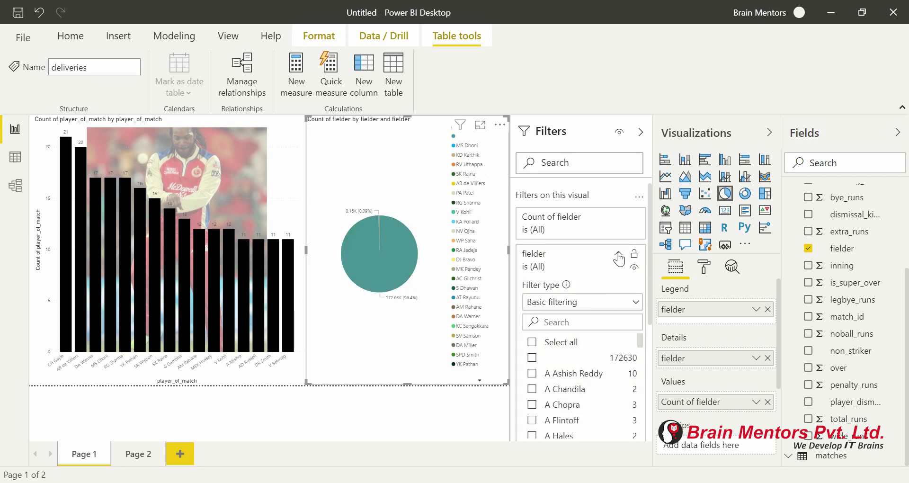
click(533, 359)
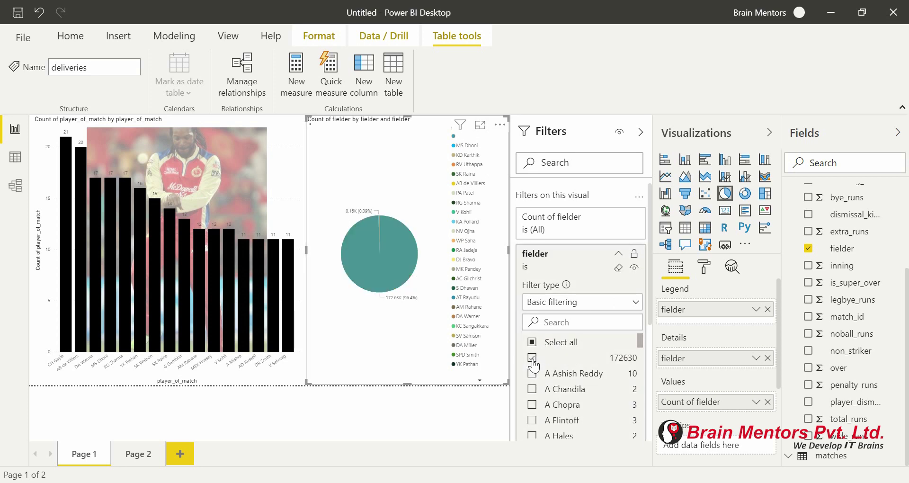
click(533, 359)
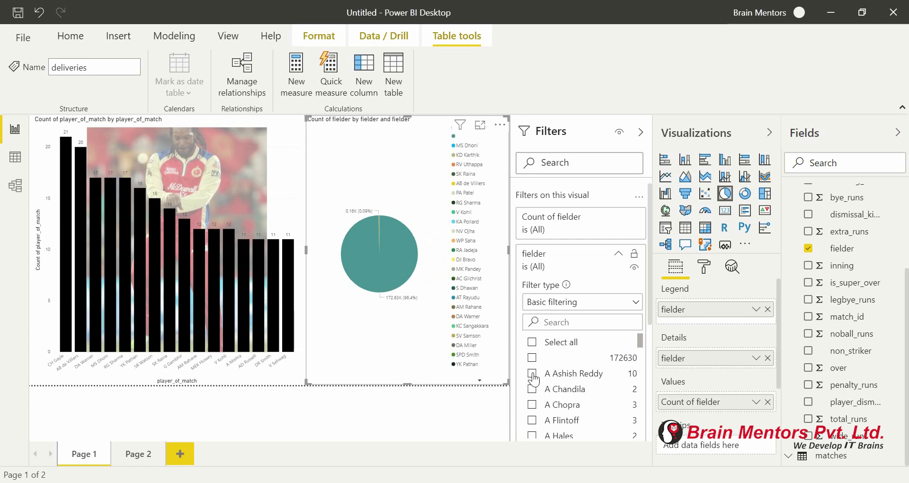
click(532, 344)
click(532, 358)
Filter the pie chart to fielders whose count is greater than 100, collapse the filters, and inspect the slices
click(564, 230)
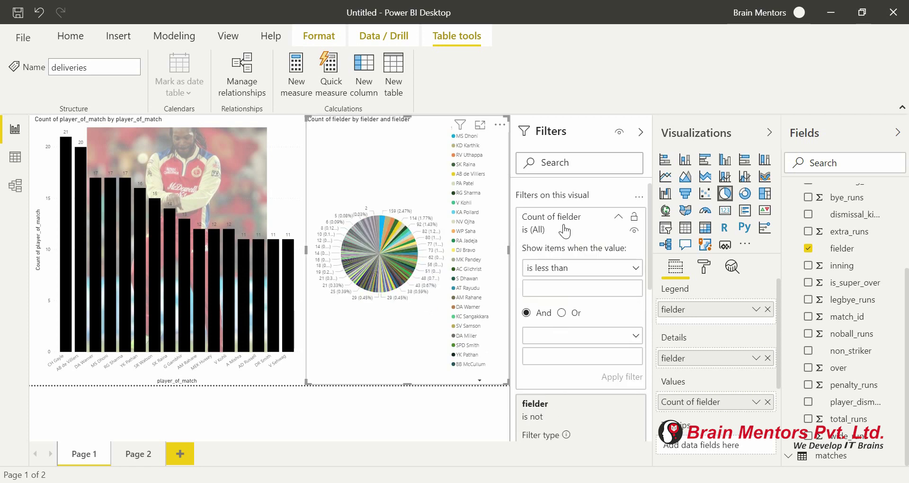
click(570, 272)
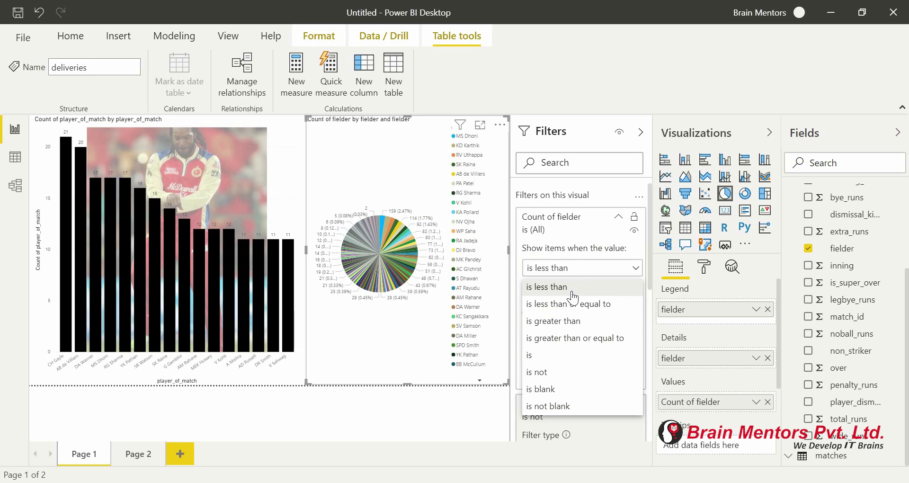
click(566, 324)
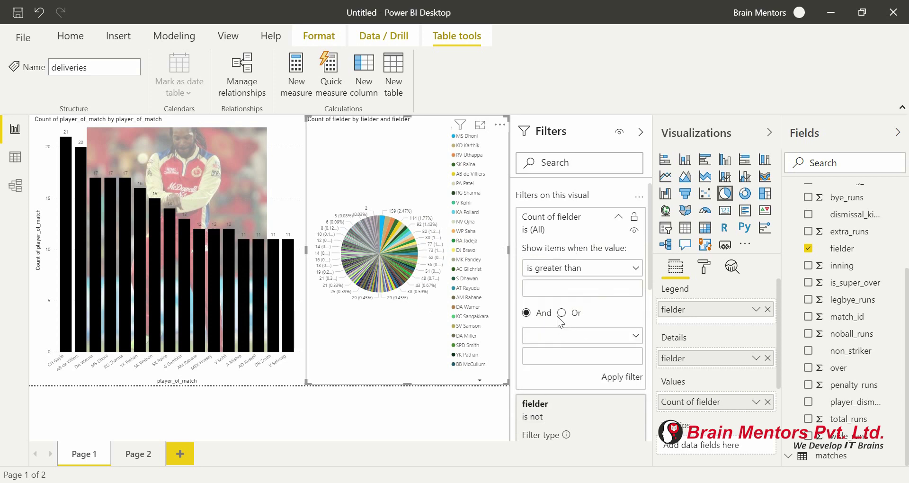
click(543, 288)
text(100)
click(626, 376)
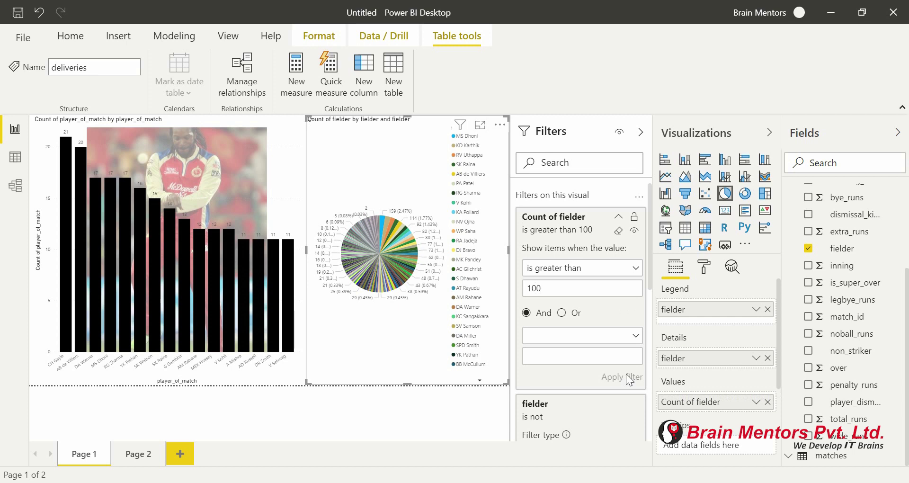
click(642, 132)
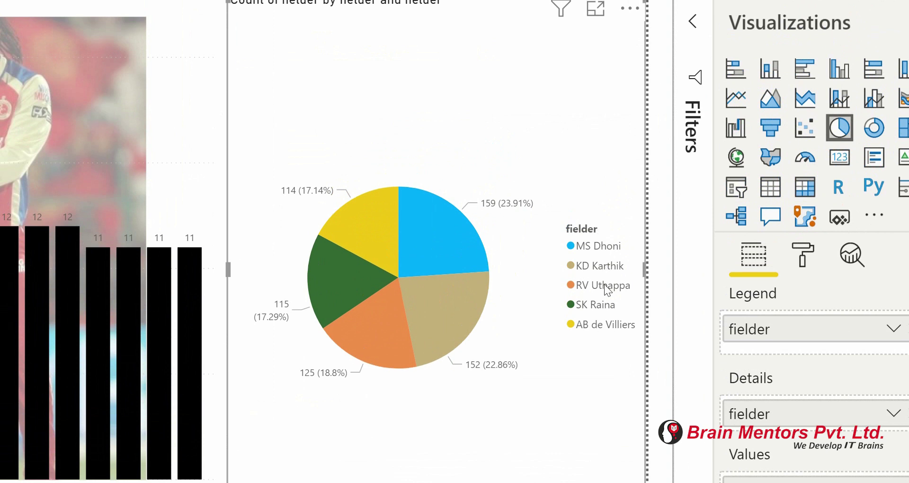
mouse_move(438, 247)
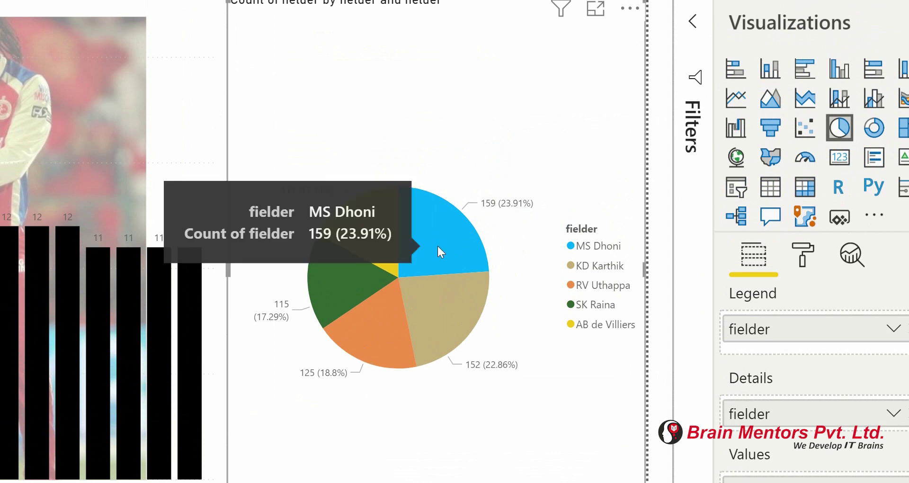
mouse_move(429, 301)
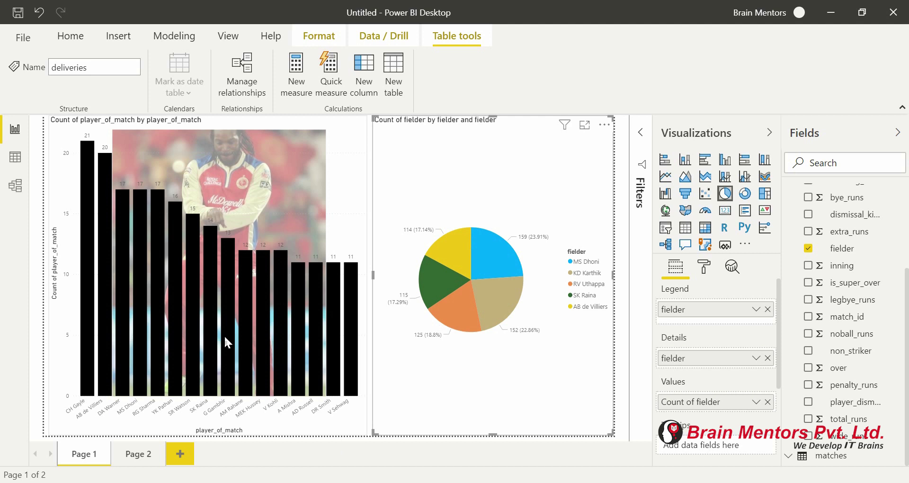
Open Page 2, collapse the deliveries table's fields and expand those of the matches table
click(140, 454)
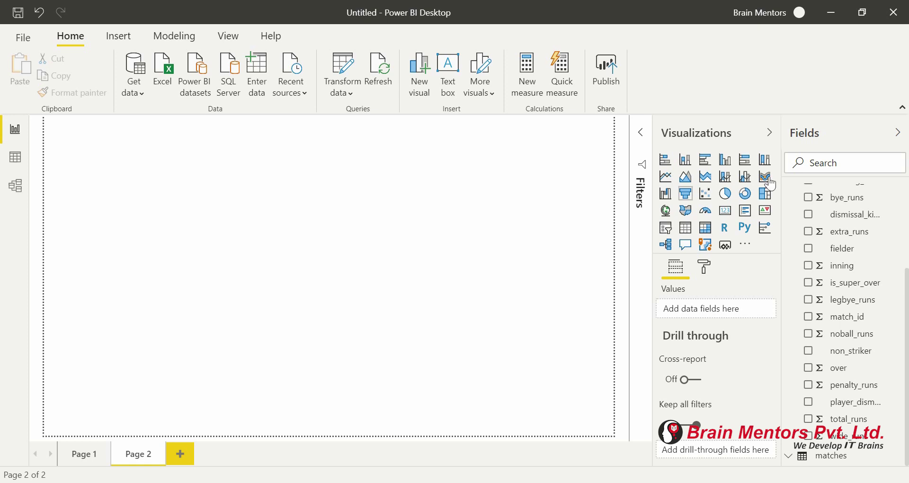
scroll(805, 232, up, 3)
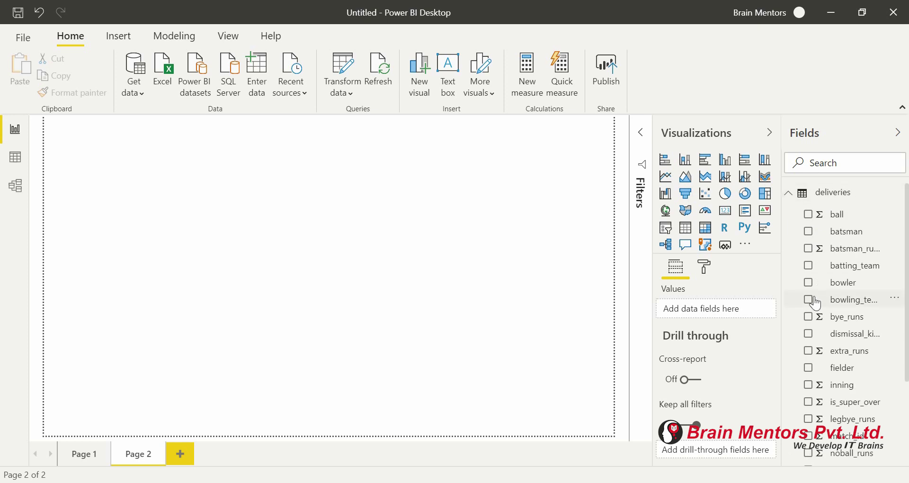
click(788, 193)
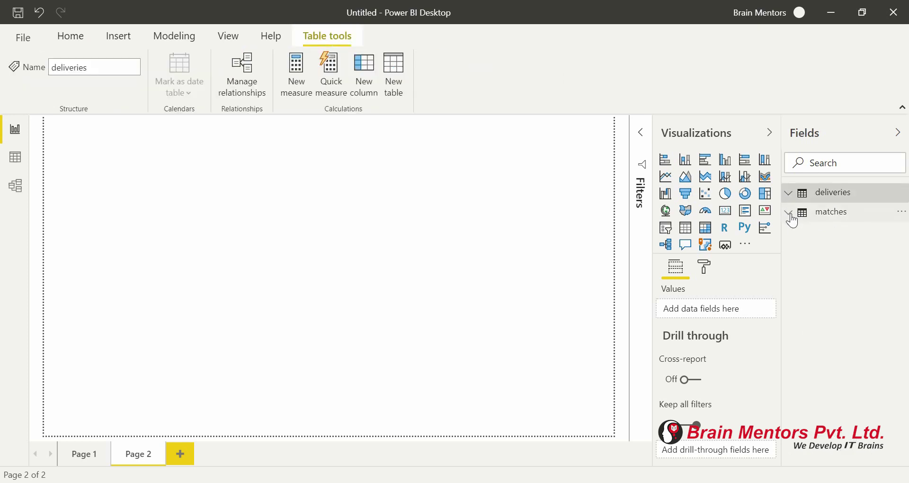
click(790, 213)
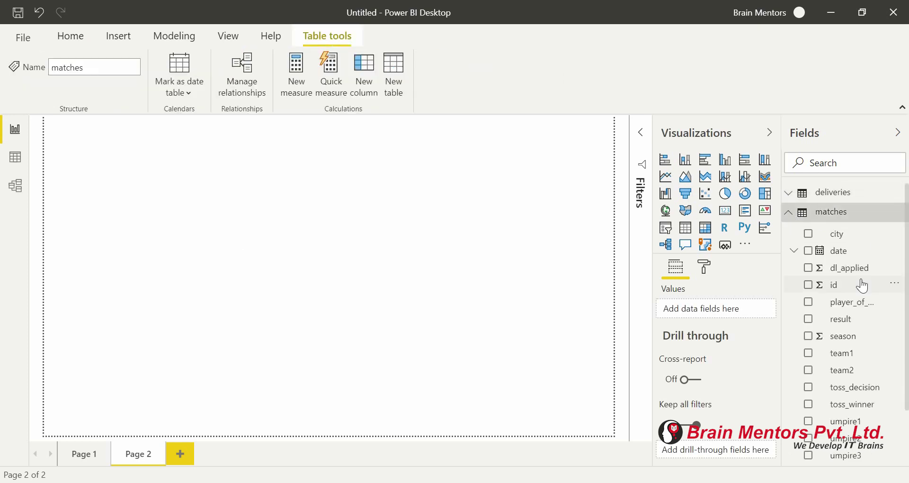
scroll(837, 333, down, 2)
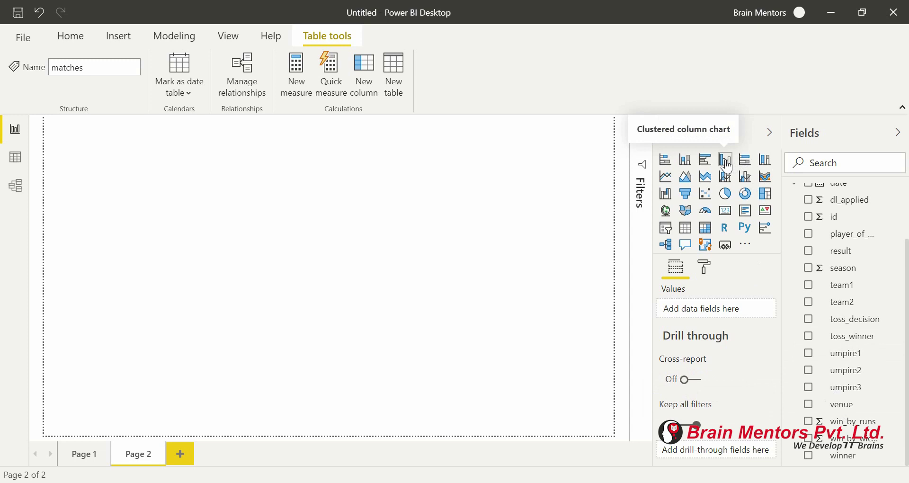
Insert an enlarged table visual on Page 2 listing the matches table's venue field, and look through its rows
click(687, 235)
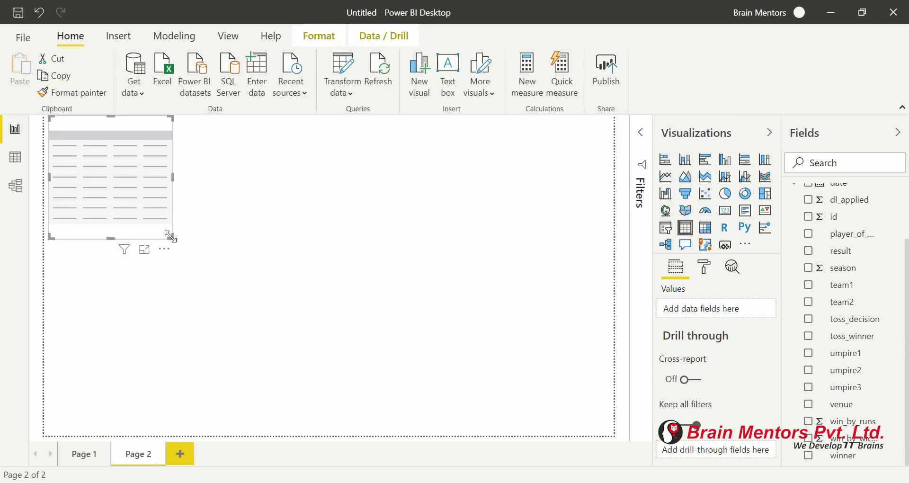
drag(170, 237, 235, 271)
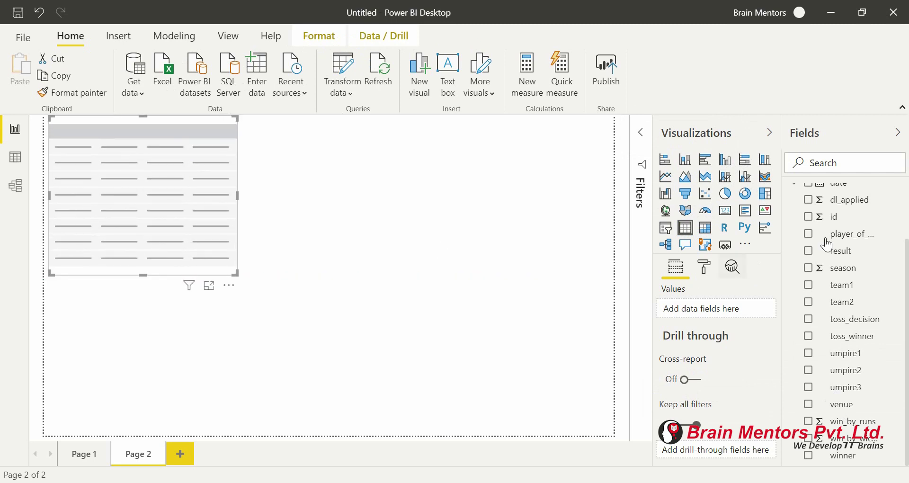
drag(843, 404, 718, 309)
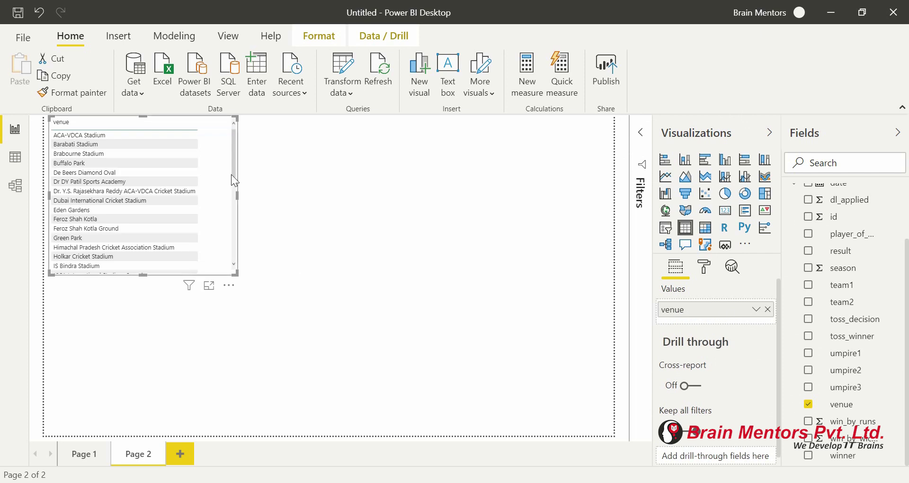
scroll(181, 187, down, 5)
scroll(181, 187, up, 5)
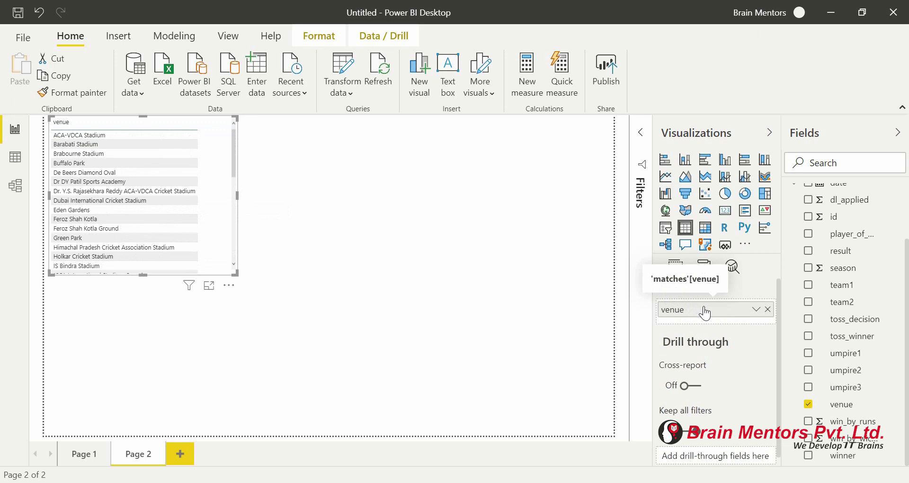
Filter the table's venue field with basic filtering to Brabourne Stadium, Dr DY Patil Sports Academy, Eden Gardens and Feroz Shah Kotla
click(643, 141)
click(581, 226)
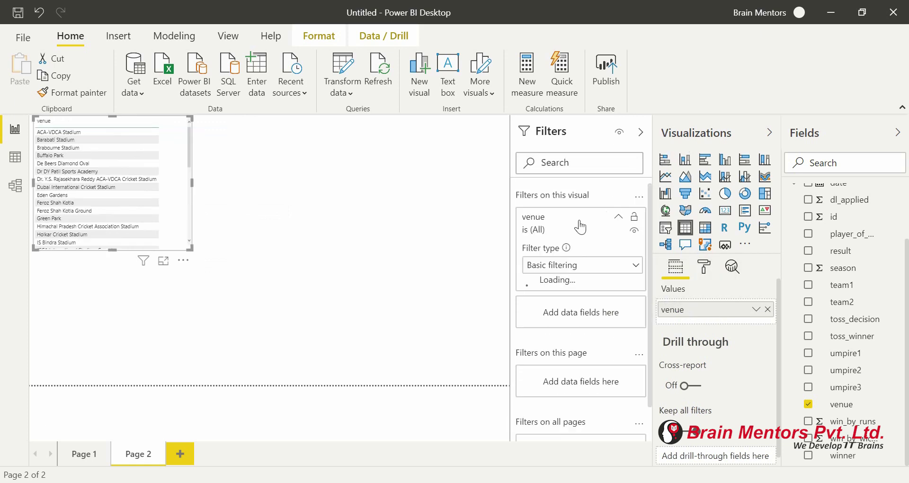
click(581, 226)
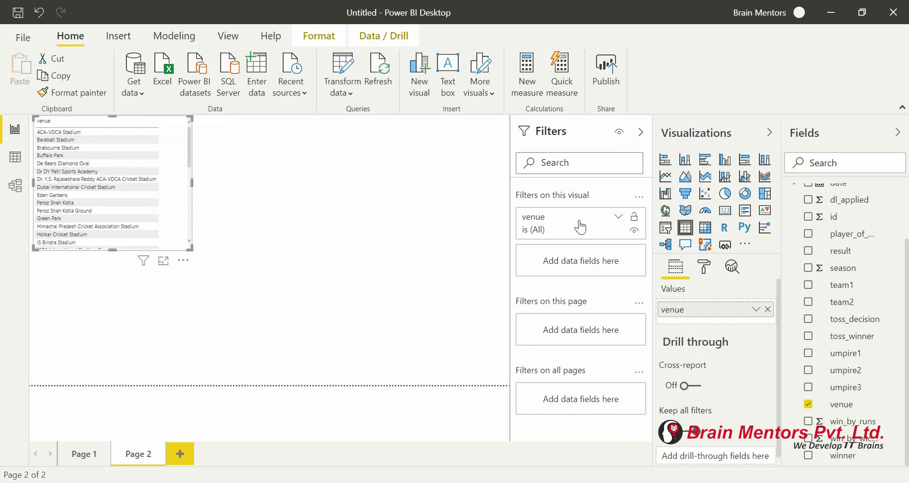
click(581, 226)
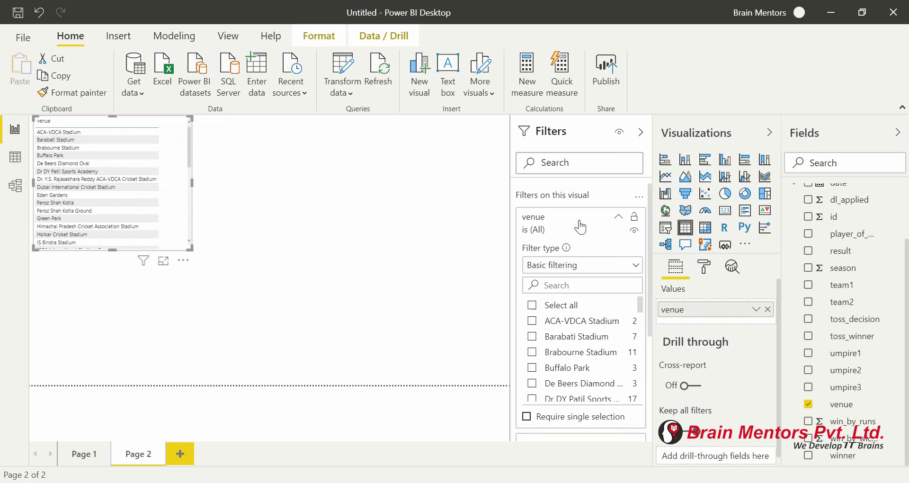
click(534, 353)
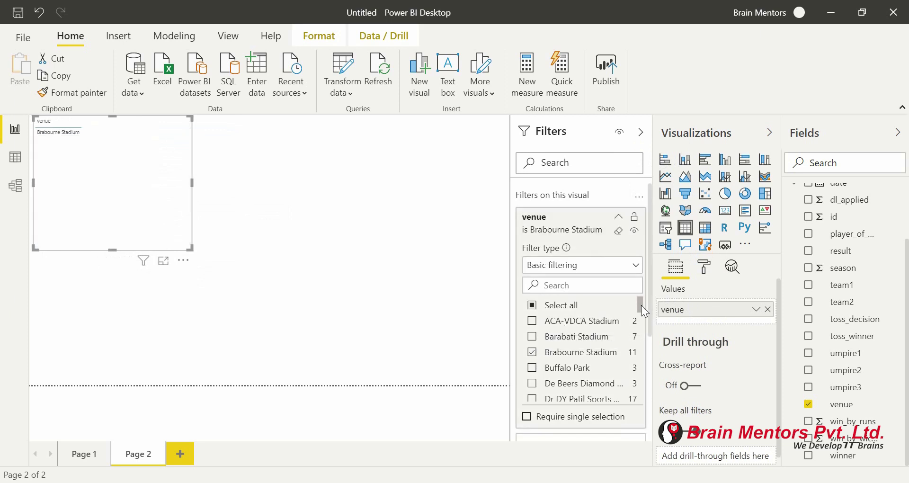
scroll(640, 313, down, 3)
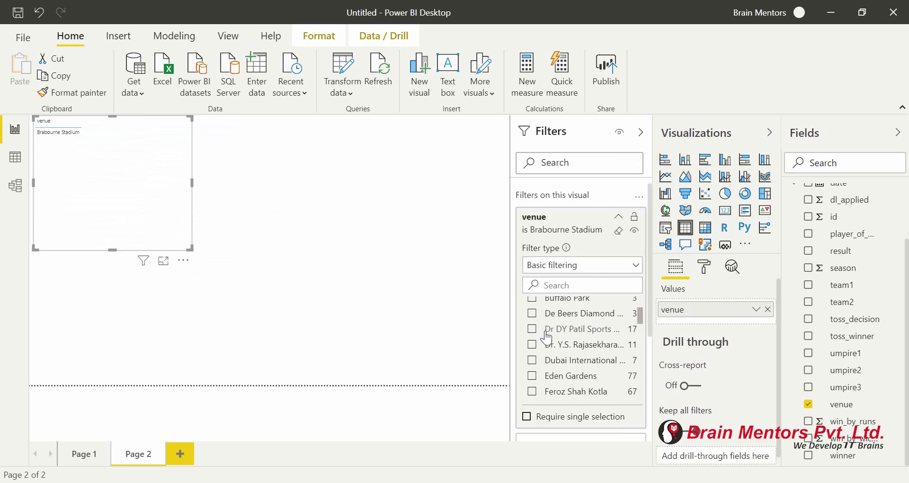
click(533, 332)
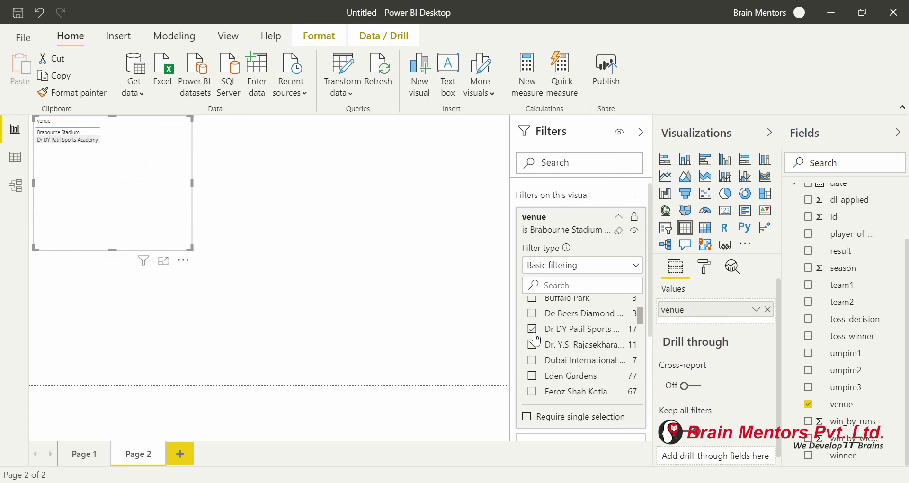
click(533, 377)
click(533, 392)
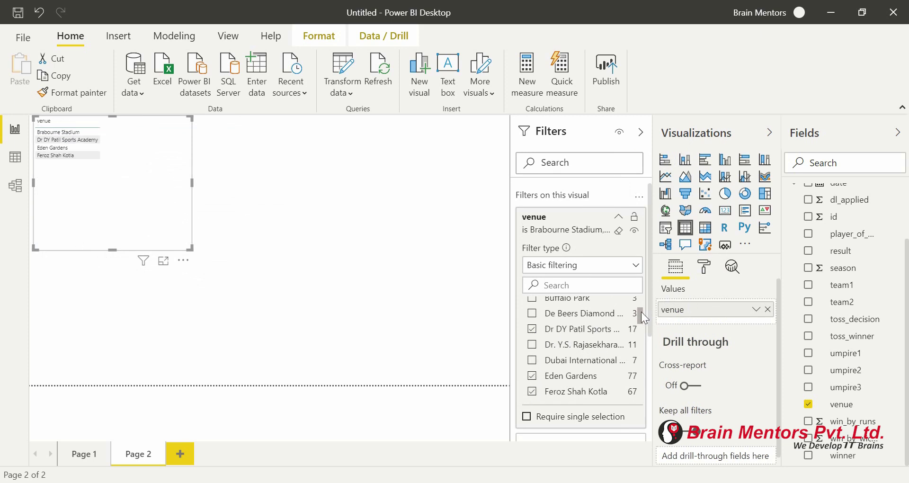
Add M Chinnaswamy, MA Chidambaram, Punjab Cricket Association Mohali, Rajiv Gandhi International and Wankhede stadiums to the venue filter, and collapse it
drag(641, 312, 642, 340)
click(532, 340)
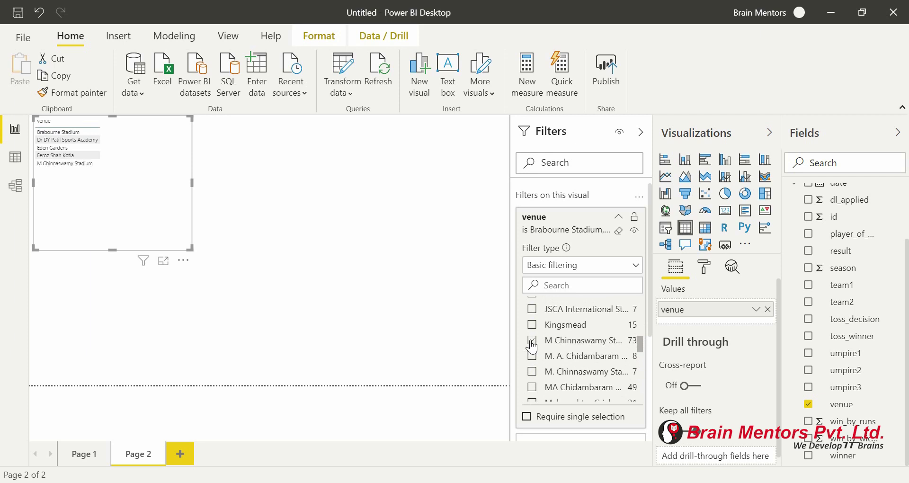
click(532, 386)
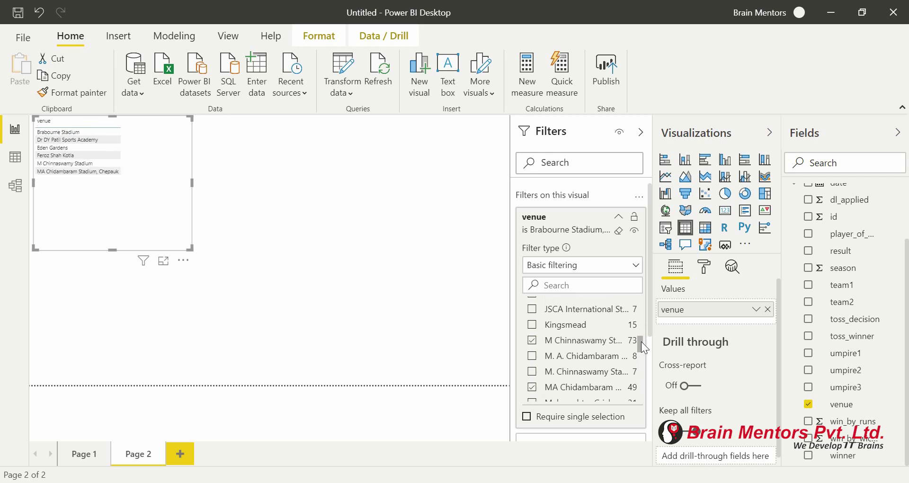
drag(640, 338, 640, 363)
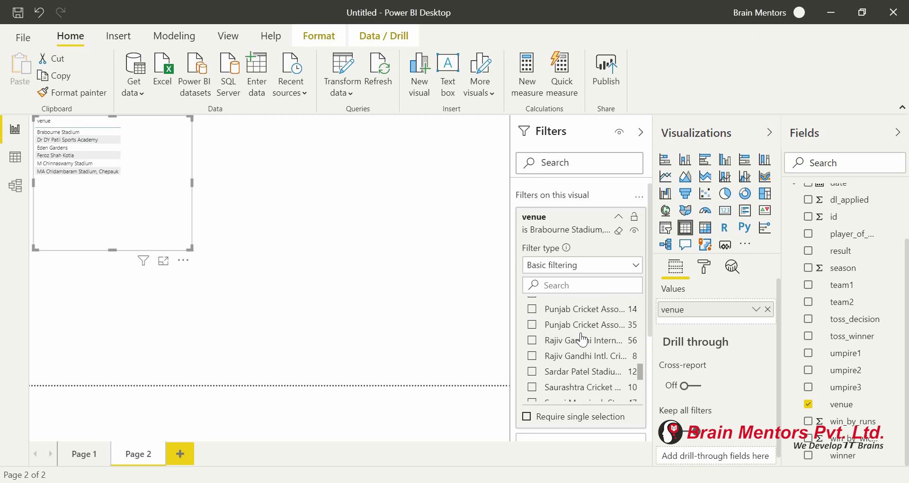
click(532, 340)
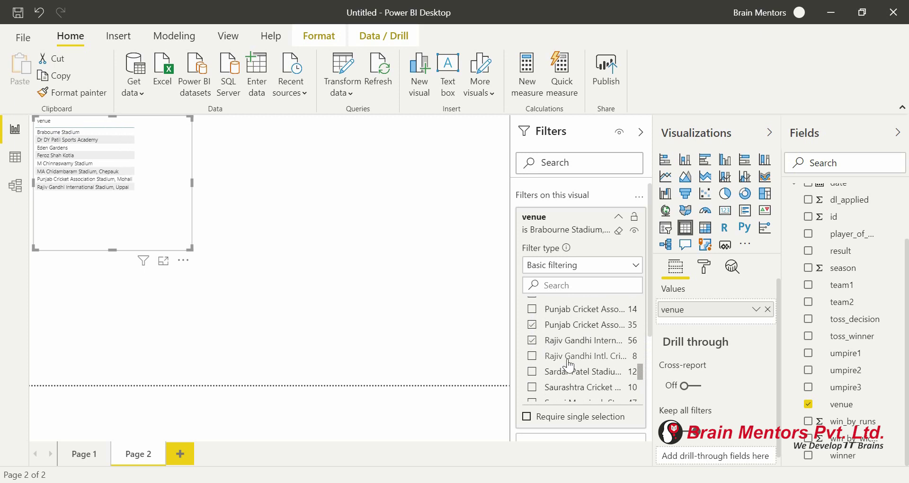
drag(640, 368, 640, 397)
click(532, 395)
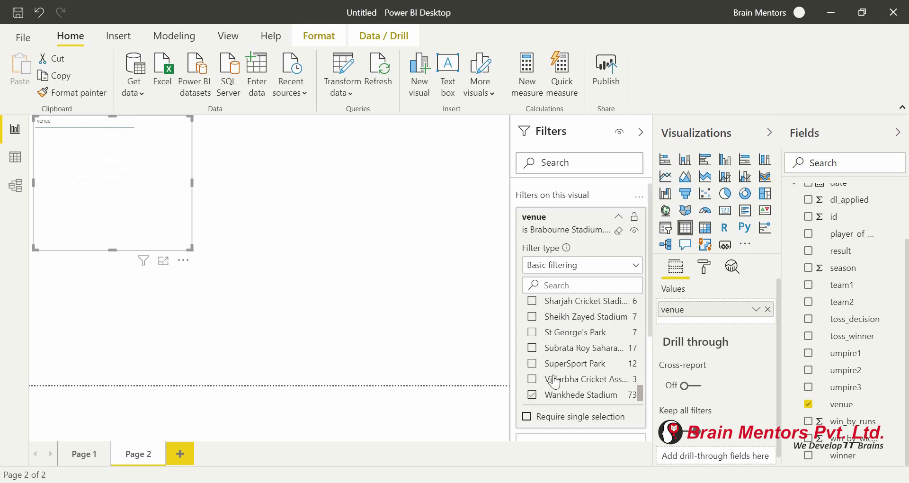
scroll(579, 354, up, 10)
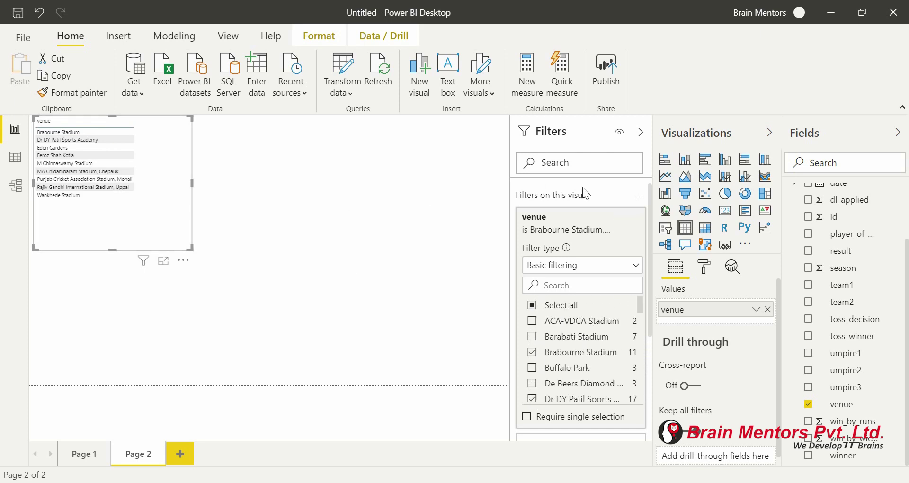
click(587, 216)
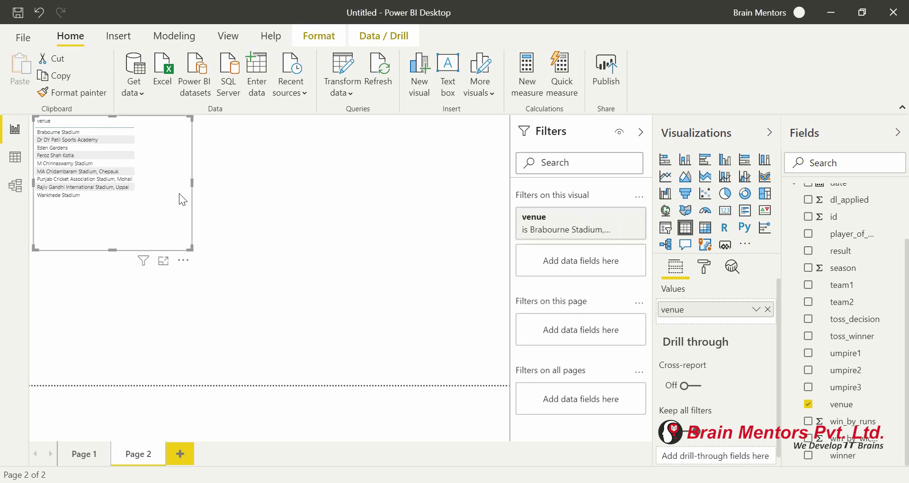
Try the venue table as a multi-row card, and convert it to a compact clustered column chart with venue count as values
click(747, 217)
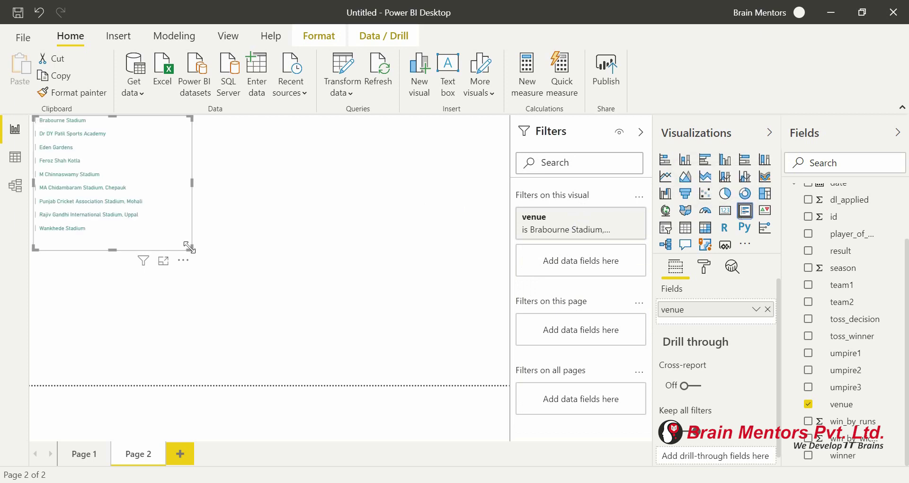
drag(190, 248, 214, 345)
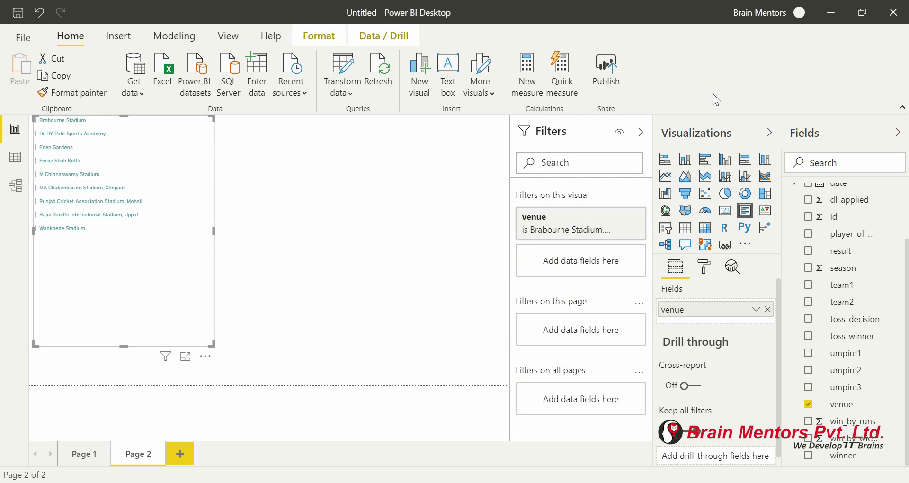
click(725, 159)
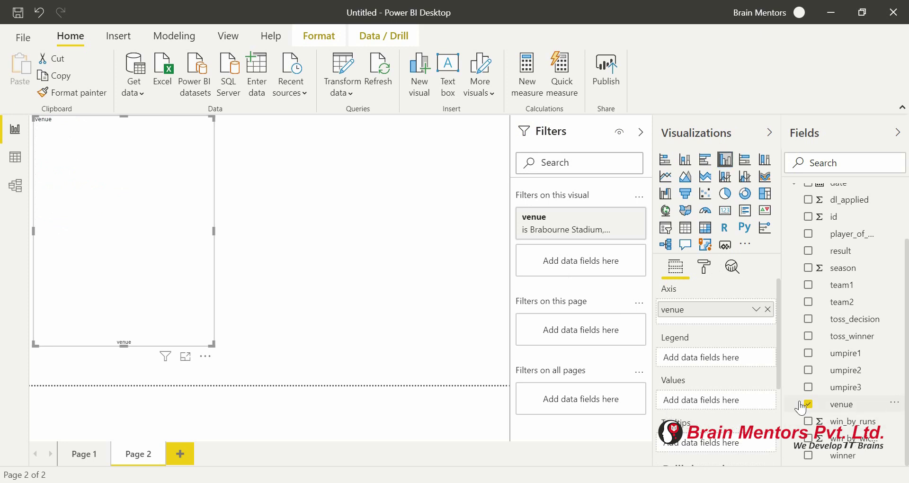
drag(802, 407, 717, 405)
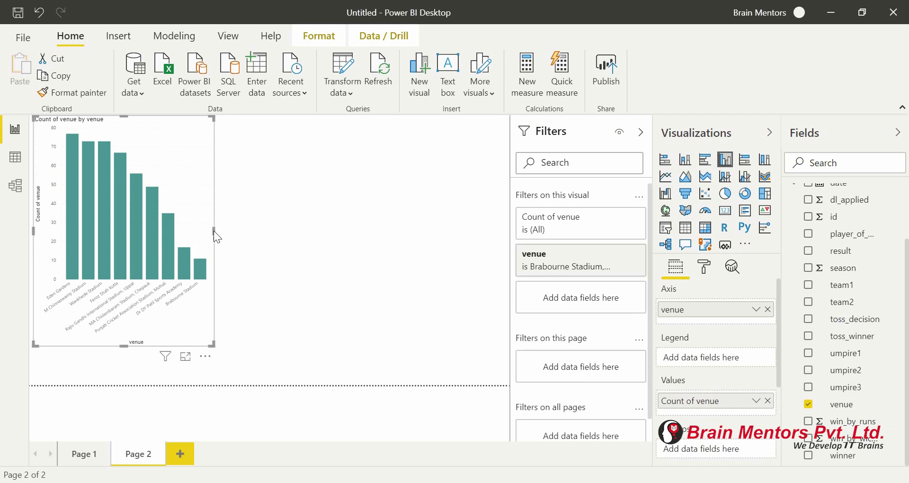
drag(214, 231, 506, 238)
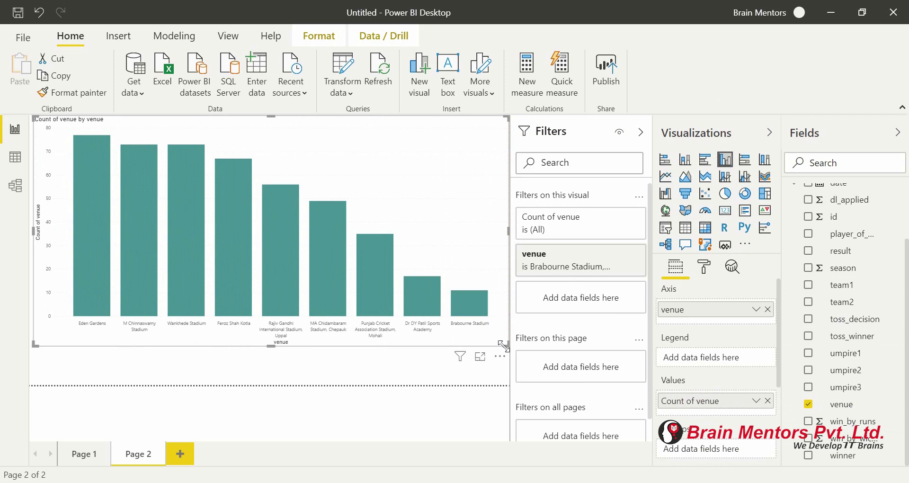
drag(503, 340, 199, 273)
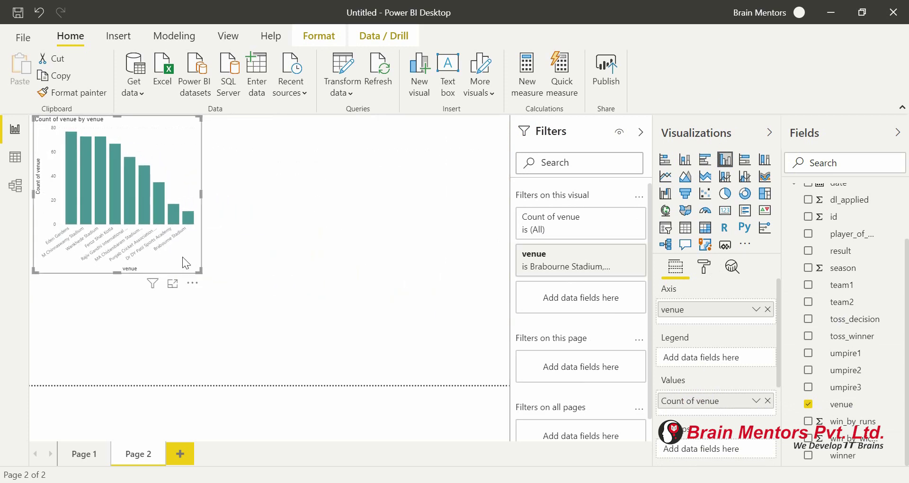
Duplicate the venue column chart, place the copy beside the original and convert it to a pie chart
key(ctrl+c)
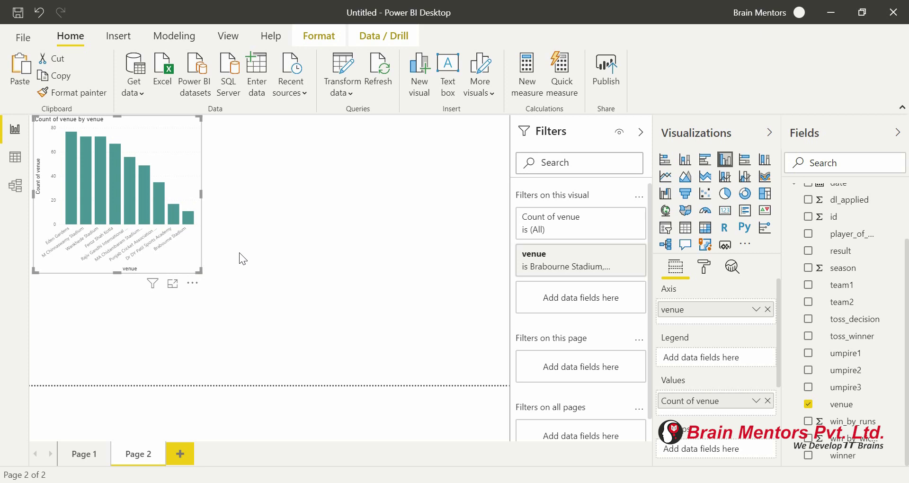
key(ctrl+v)
drag(176, 135, 379, 133)
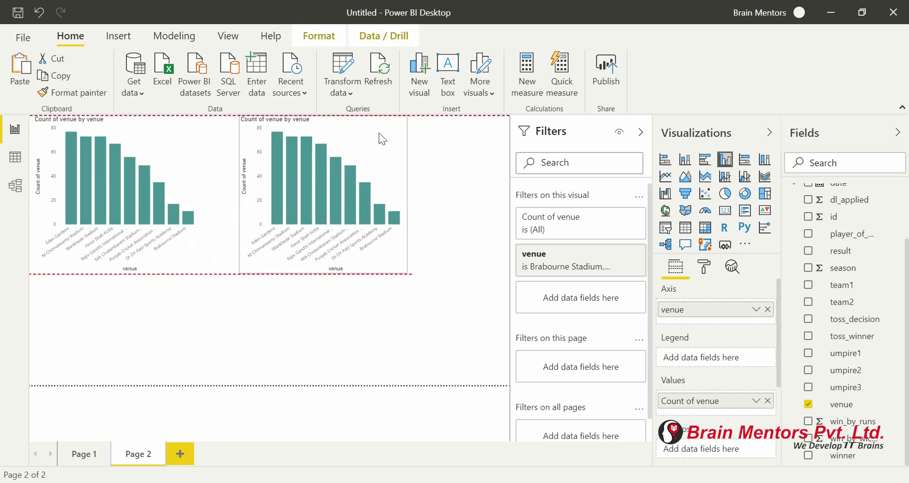
click(725, 195)
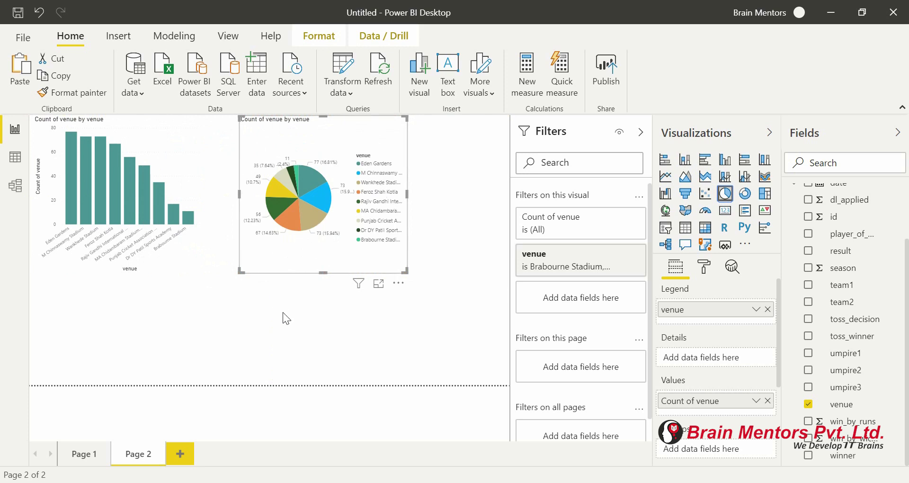
Duplicate the venue pie chart and fit the copy beneath the column chart, collapsing the page filters to free canvas space
click(184, 149)
click(236, 352)
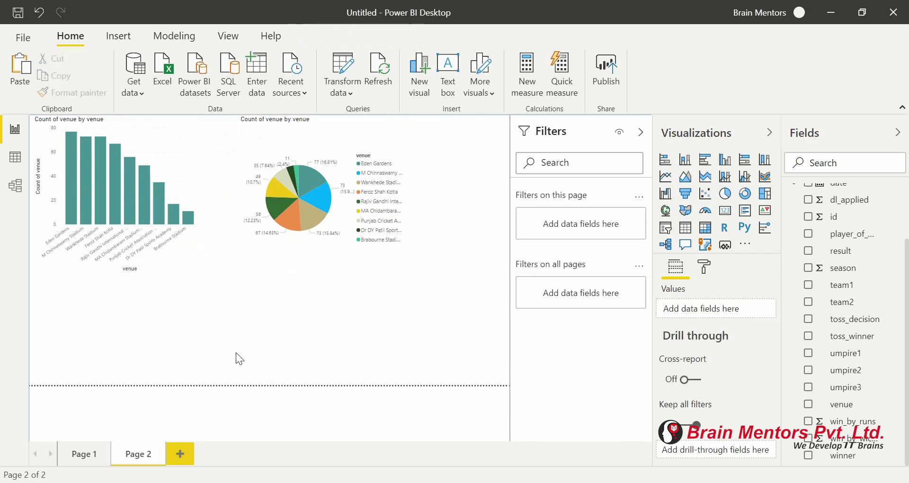
key(ctrl+v)
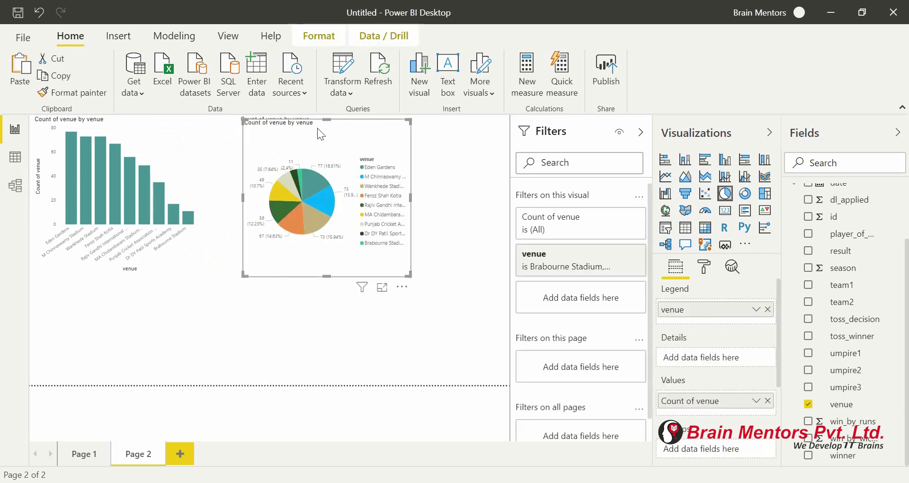
drag(318, 128, 346, 251)
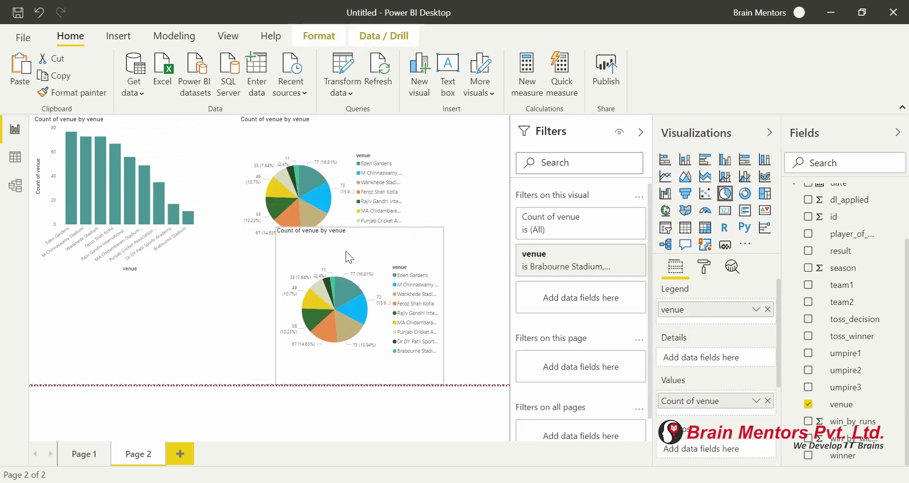
click(641, 132)
drag(450, 258, 154, 303)
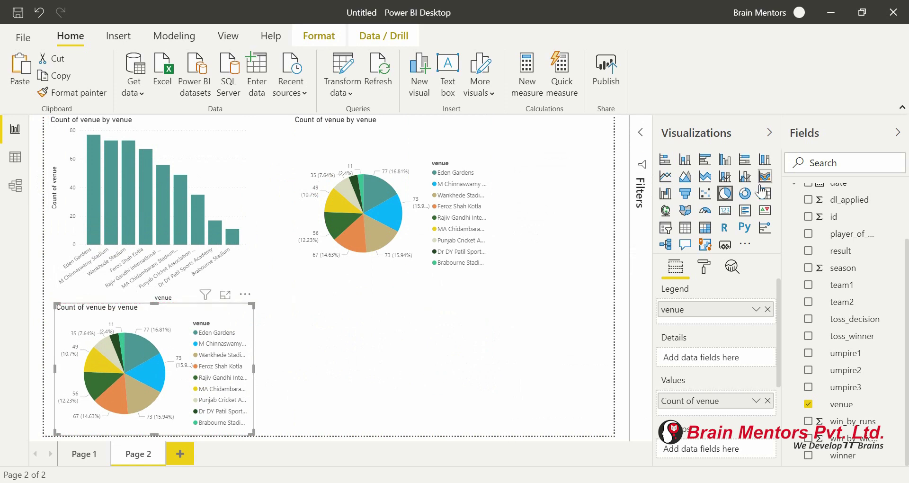
Convert the copied pie chart to a map and use venue as its location as well as its legend
click(665, 211)
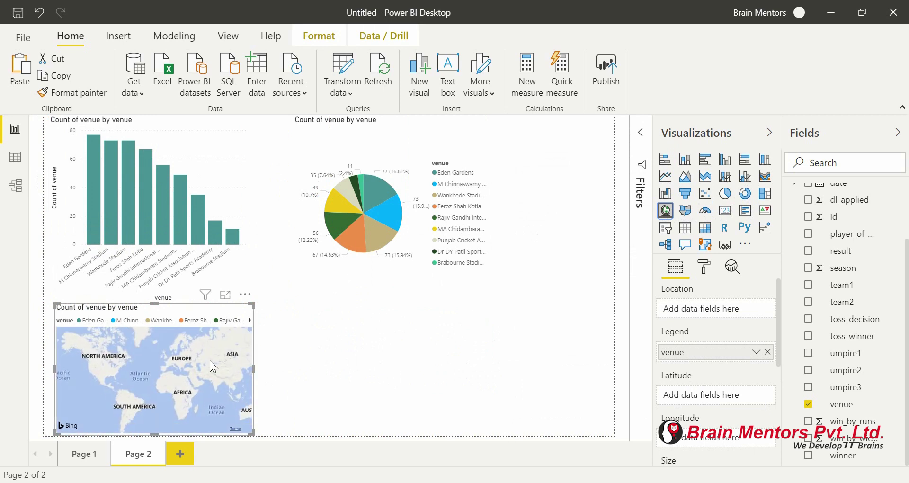
scroll(209, 361, up, 3)
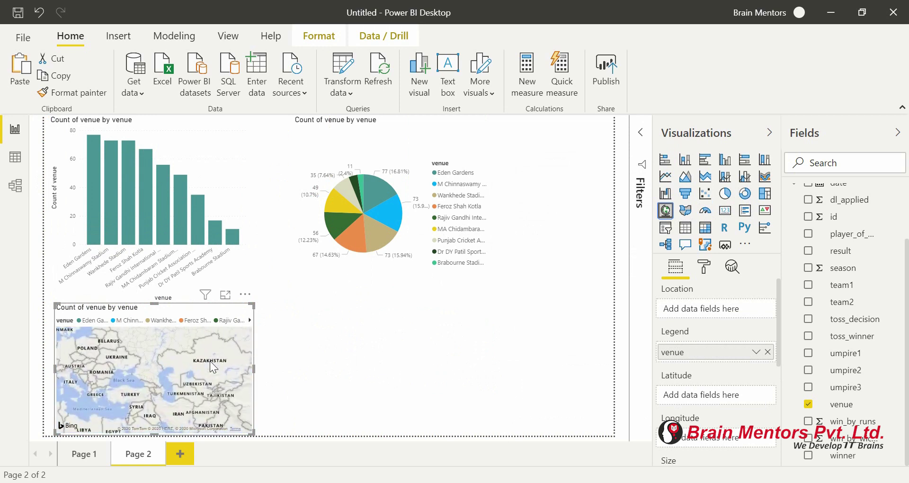
drag(209, 360, 110, 317)
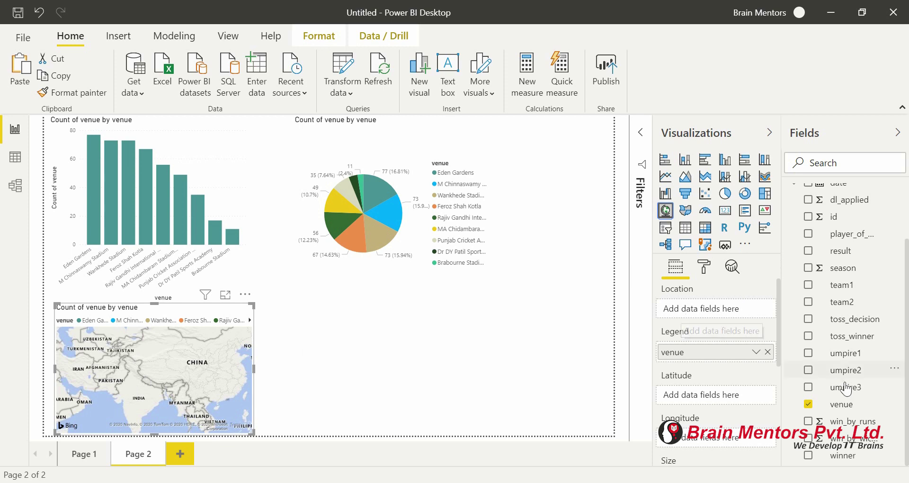
drag(843, 407, 729, 313)
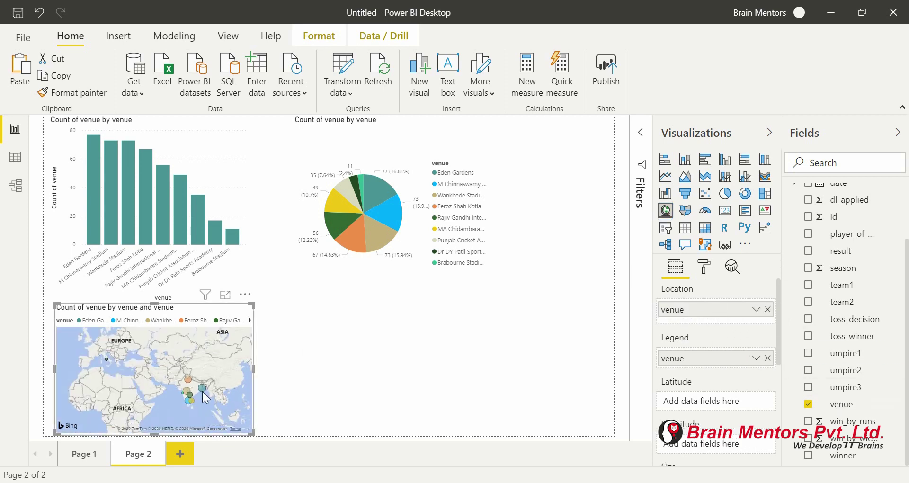
Examine the venue bubbles on the map around Kolkata, Delhi and the rest of India
scroll(203, 392, up, 5)
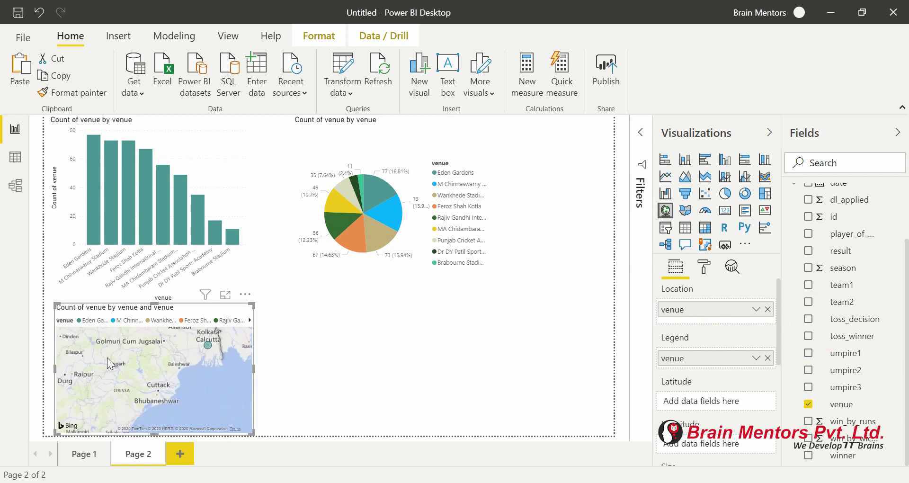
drag(107, 357, 182, 422)
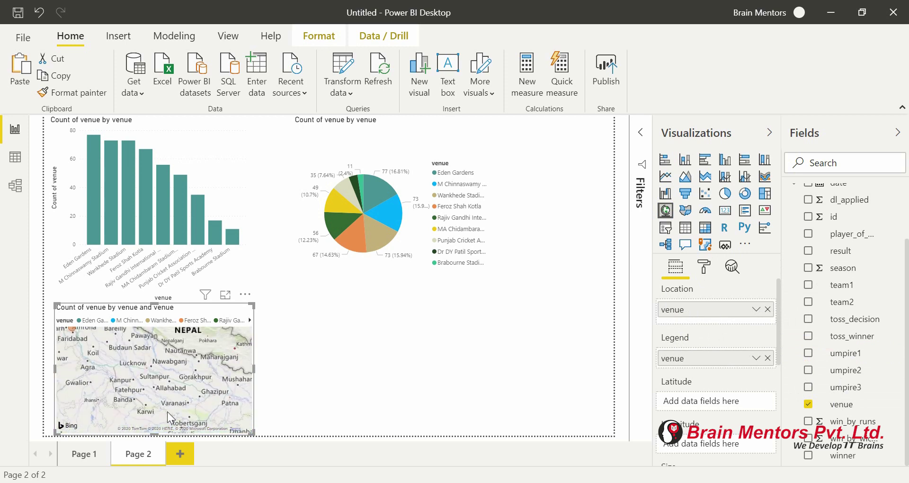
scroll(166, 411, down, 5)
drag(167, 393, 157, 344)
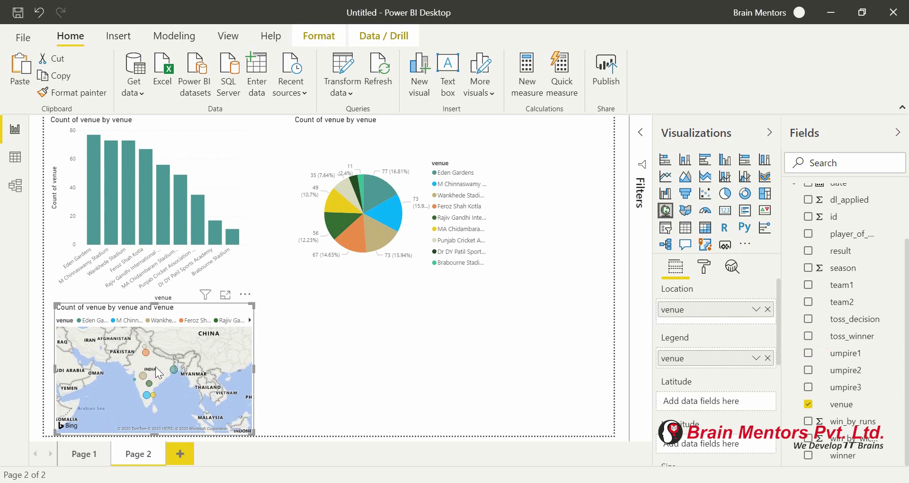
scroll(155, 367, down, 3)
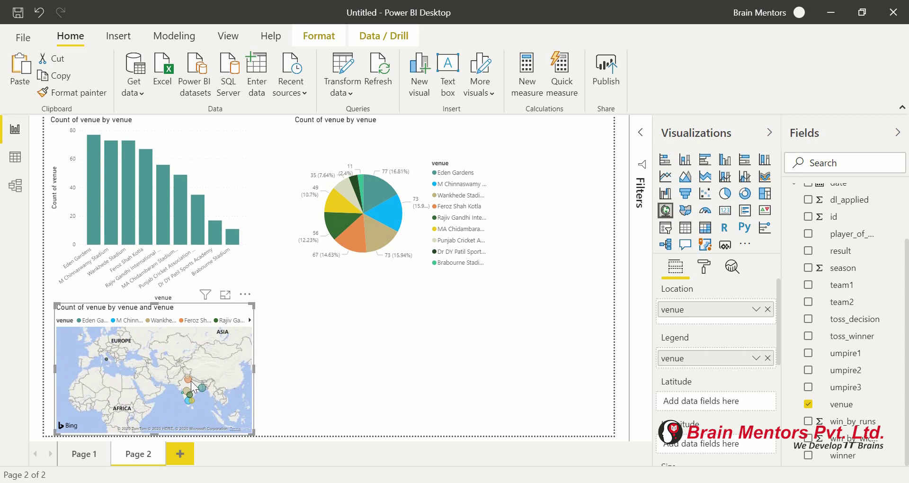
scroll(191, 384, up, 5)
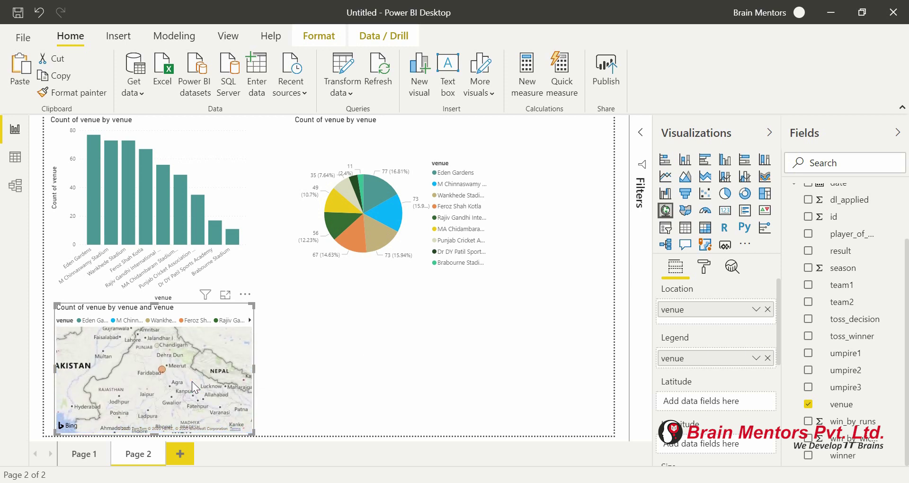
click(474, 352)
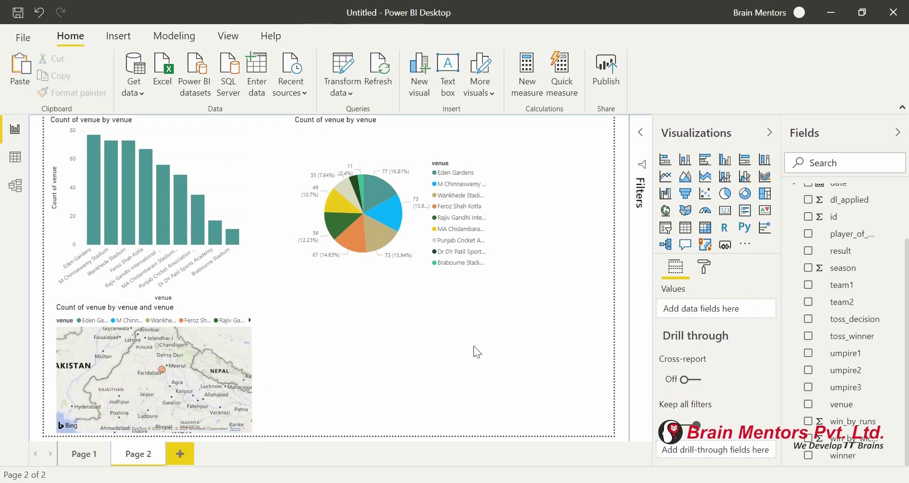
Duplicate the venue pie chart, fit the copy beneath the original beside the map, and convert it to a multi-row card
click(334, 224)
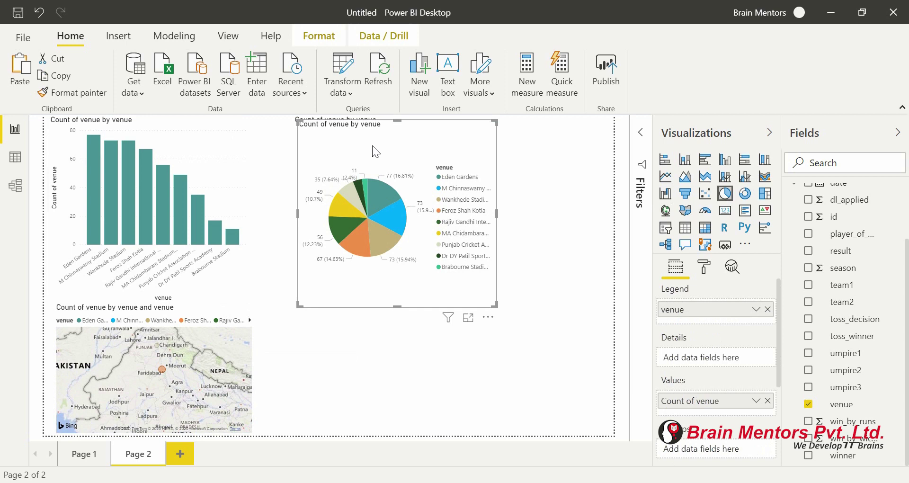
drag(372, 146, 368, 279)
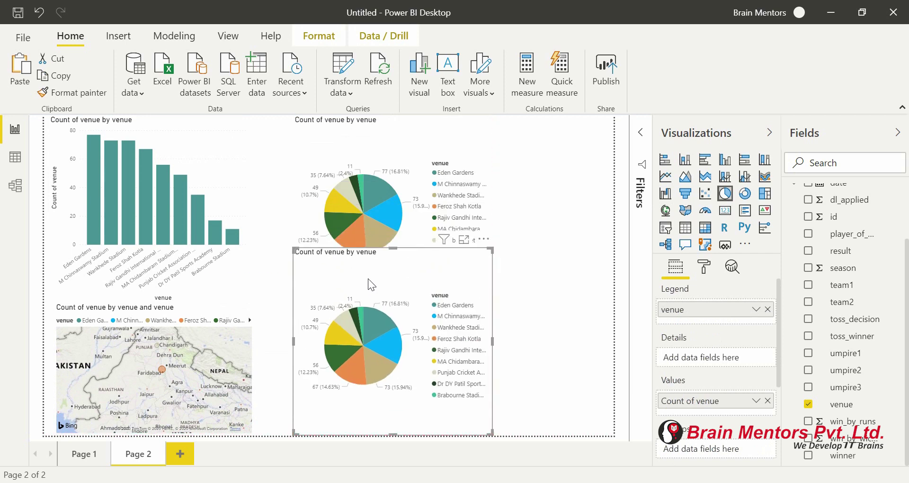
drag(387, 247, 379, 307)
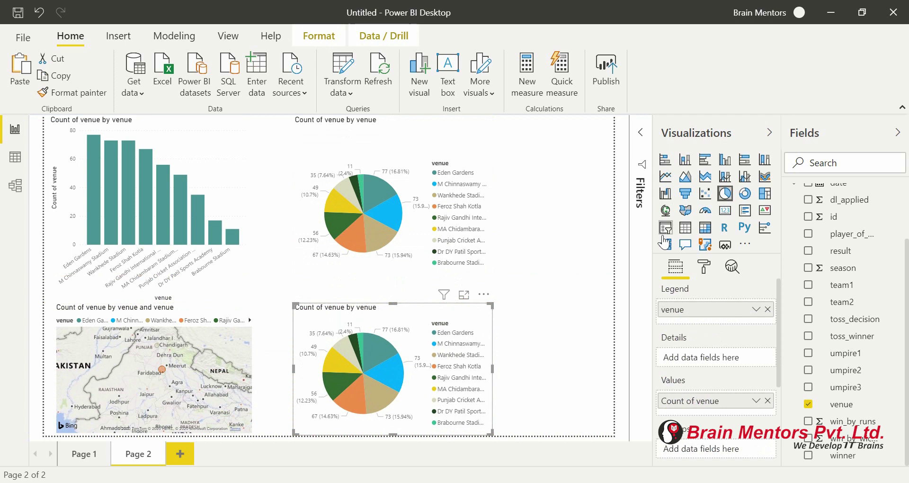
click(745, 210)
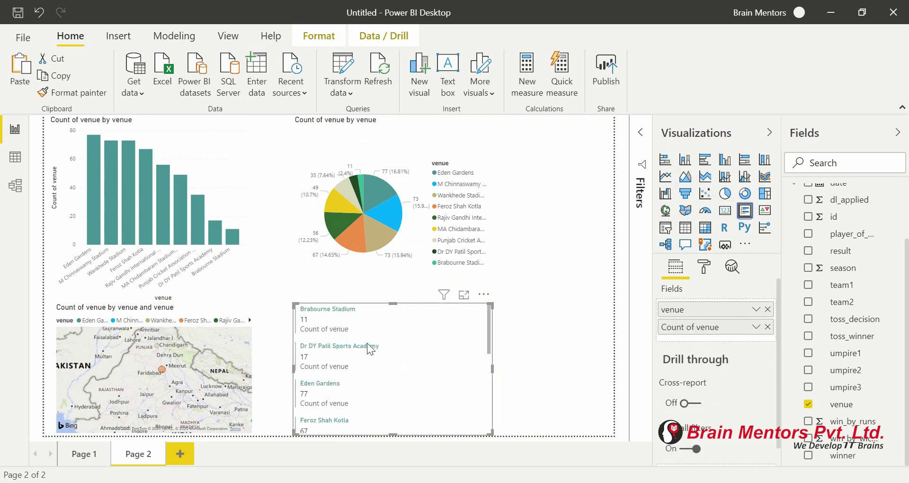
scroll(360, 362, down, 5)
scroll(360, 363, up, 5)
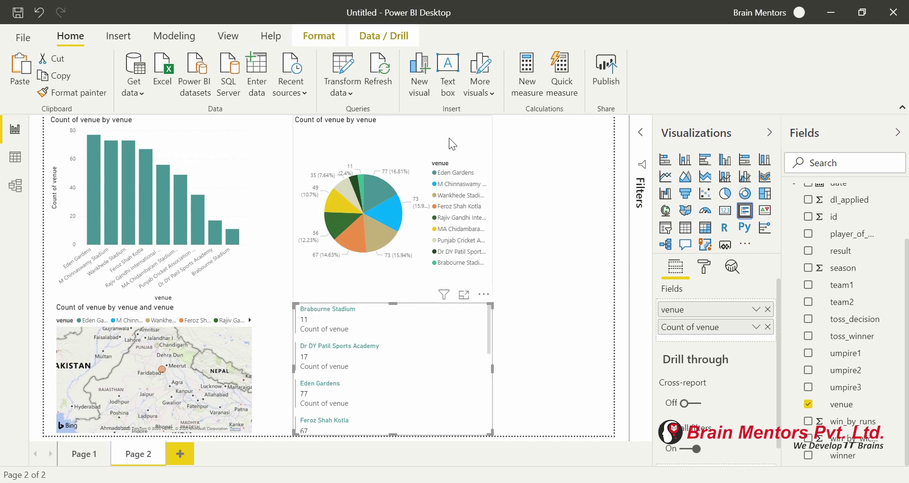
Convert the venue pie chart to a donut chart and the venue column chart to an area chart
click(388, 153)
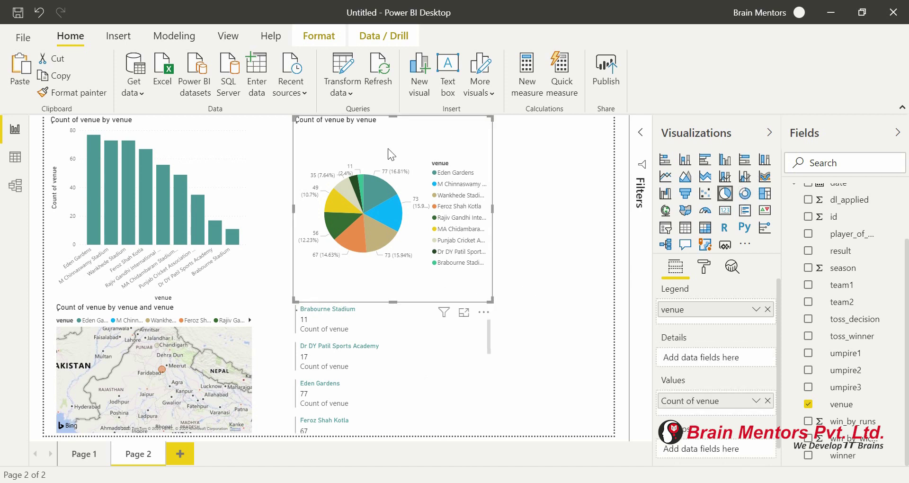
click(745, 193)
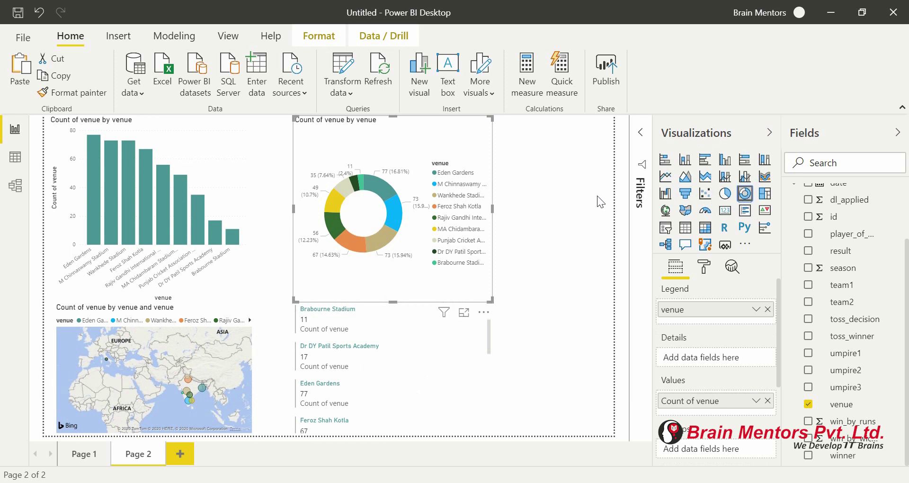
click(226, 146)
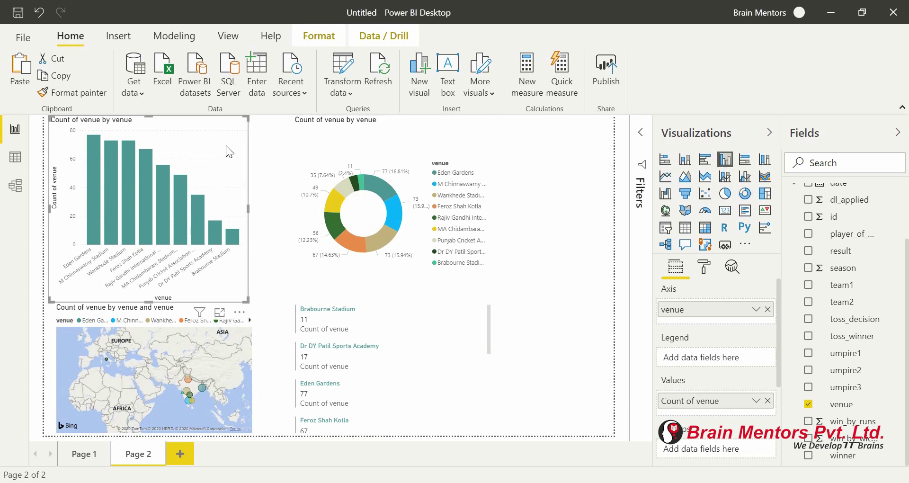
click(685, 178)
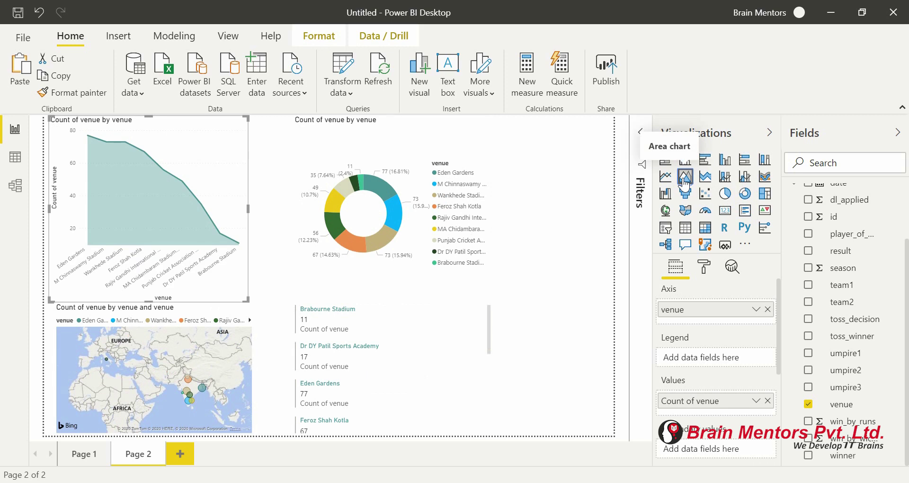
click(561, 255)
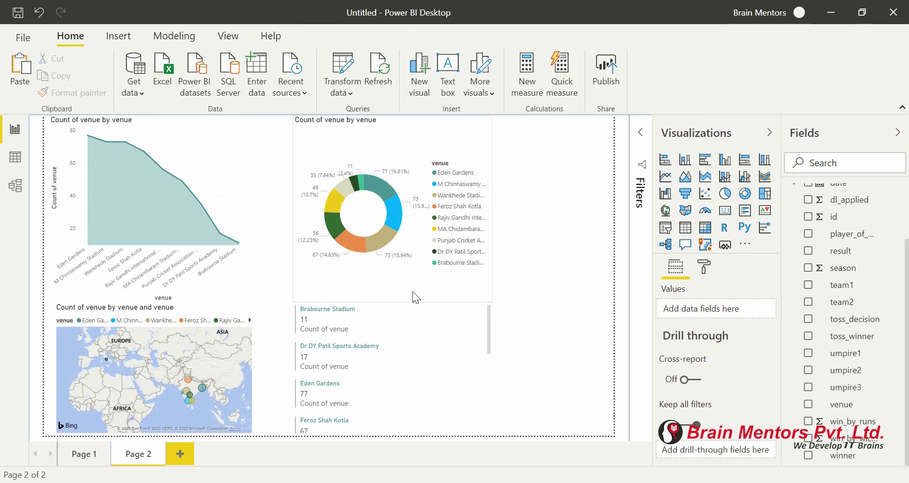
Shift the donut chart and multi-row card toward the page's right edge, and widen the area chart into the freed space
drag(413, 291, 549, 317)
click(260, 178)
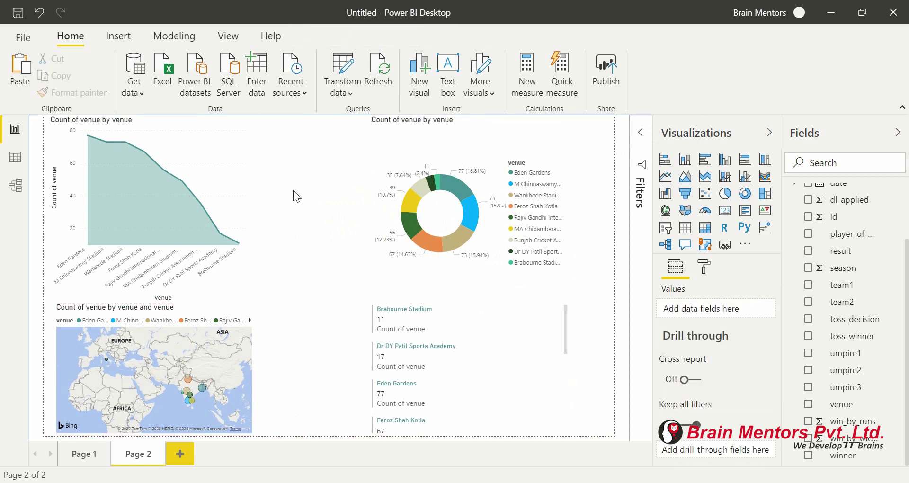
click(203, 166)
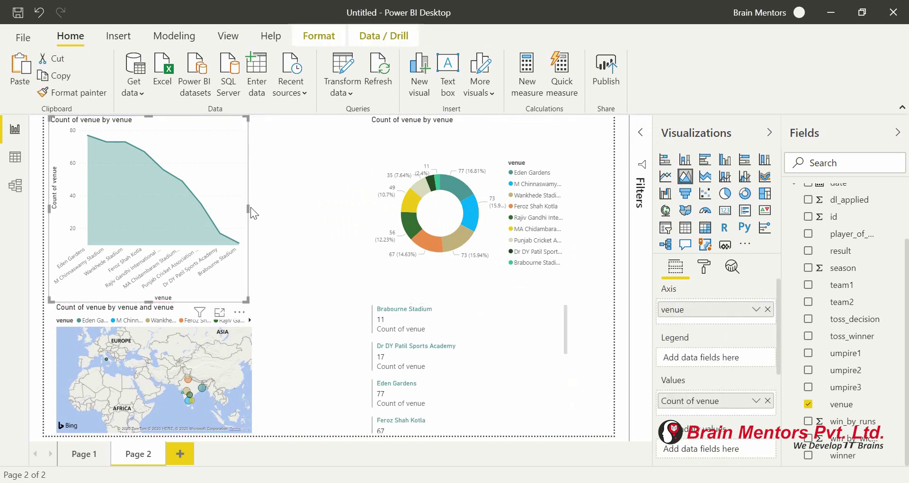
click(251, 207)
click(242, 199)
drag(249, 210, 316, 214)
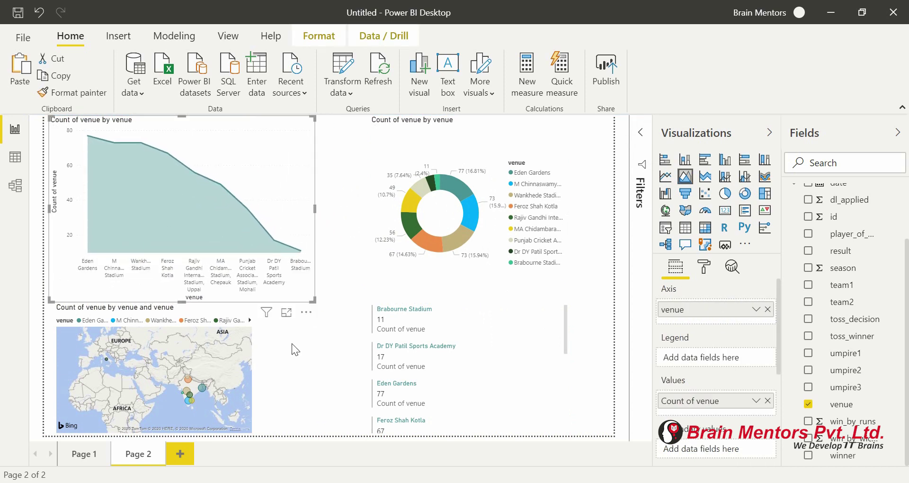
Widen the venue map to about the area chart's width and frame its view on India and the surrounding countries
click(248, 375)
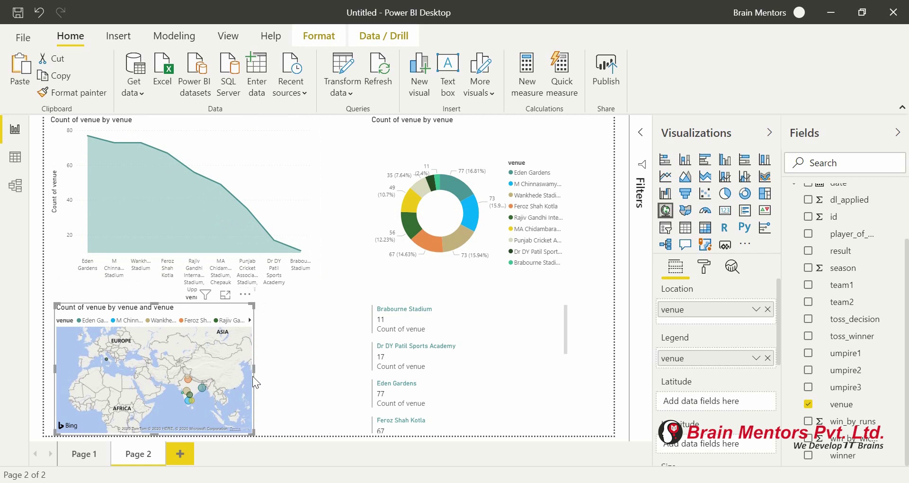
drag(281, 373, 334, 373)
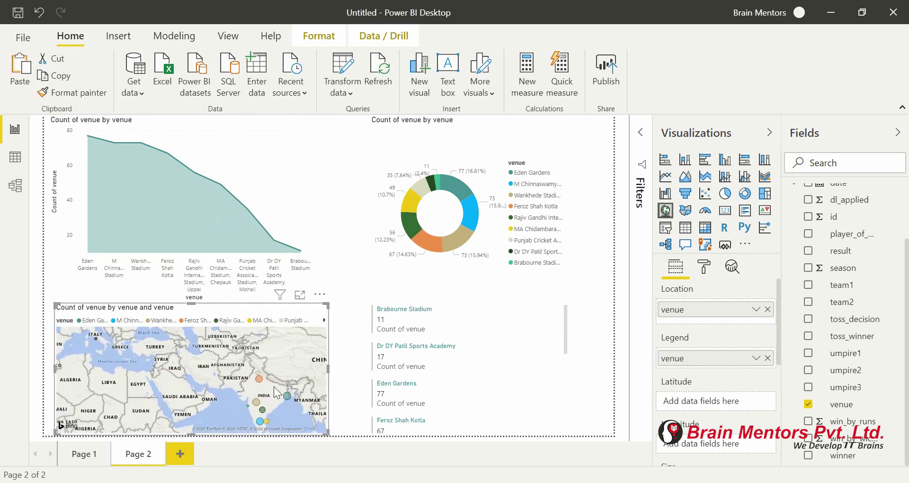
scroll(274, 387, up, 3)
scroll(273, 387, up, 2)
drag(274, 387, 244, 424)
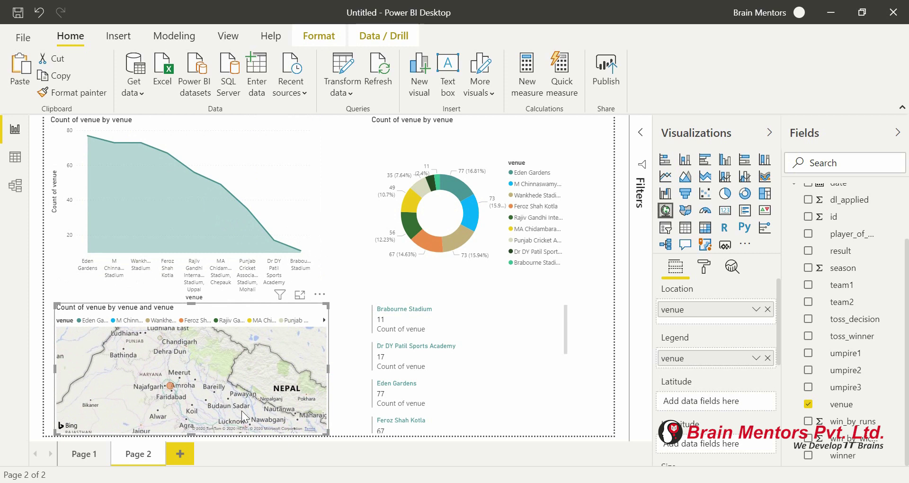
scroll(192, 396, down, 5)
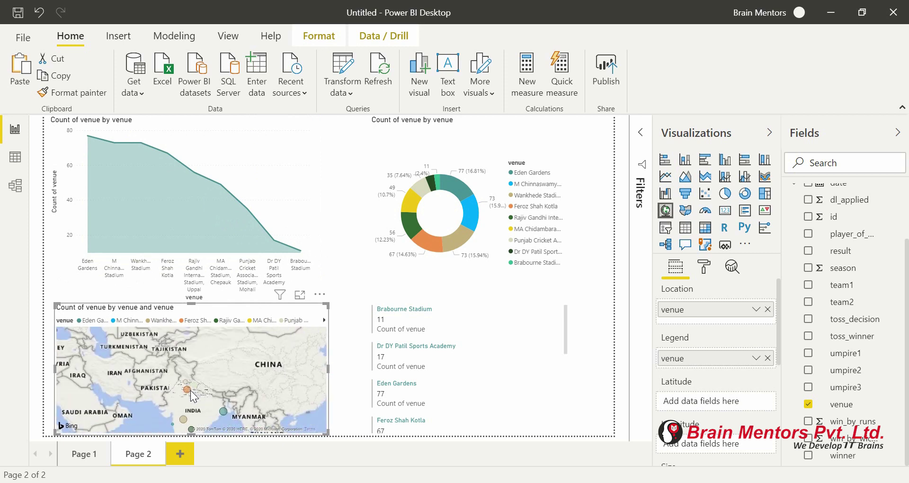
drag(200, 378, 199, 363)
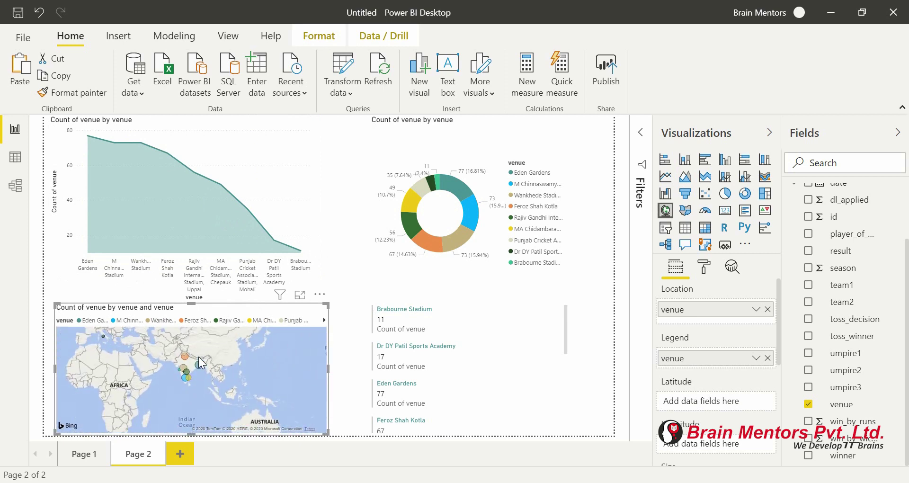
scroll(199, 359, up, 2)
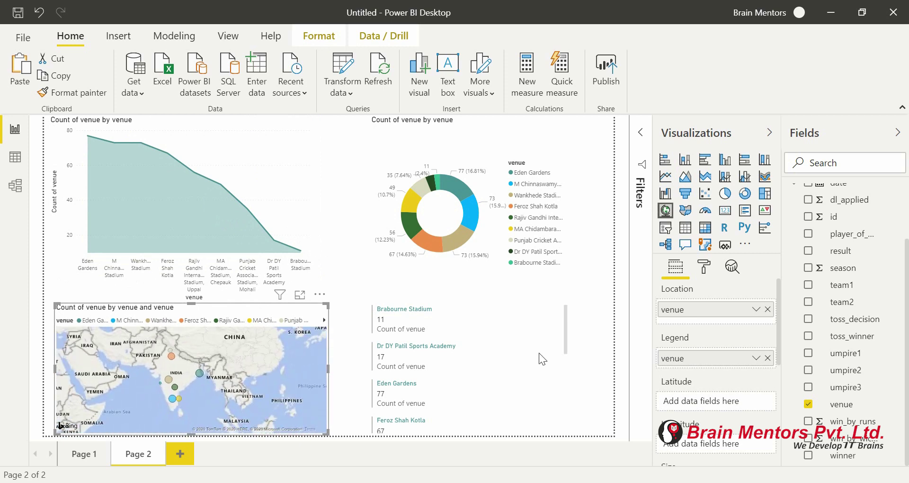
Add the venue field as a filter on this page and restrict it to Brabourne Stadium
click(602, 297)
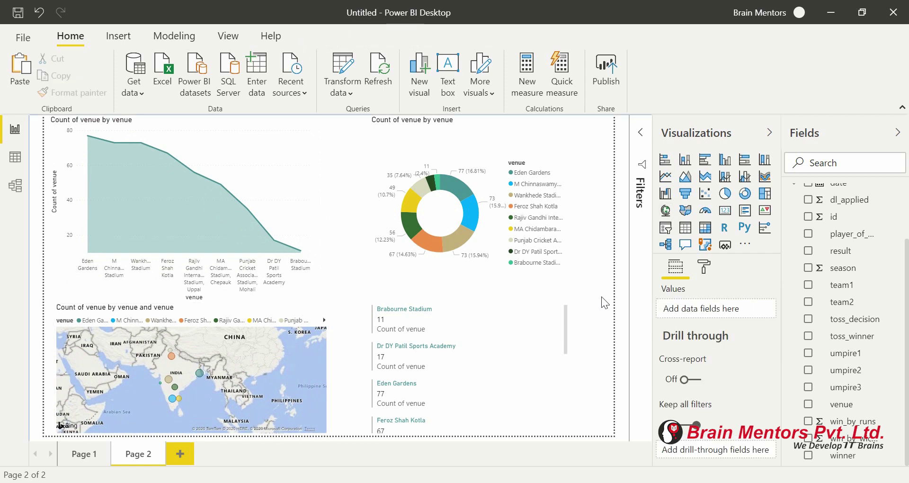
click(640, 132)
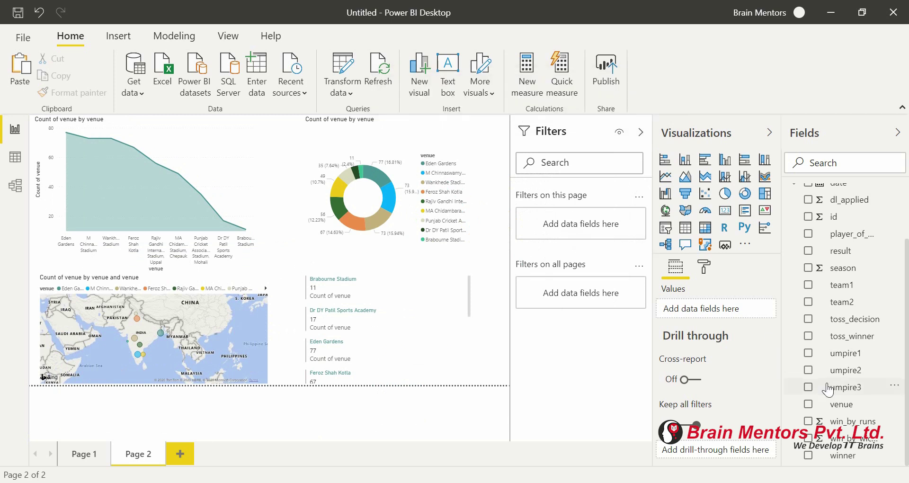
drag(838, 405, 613, 237)
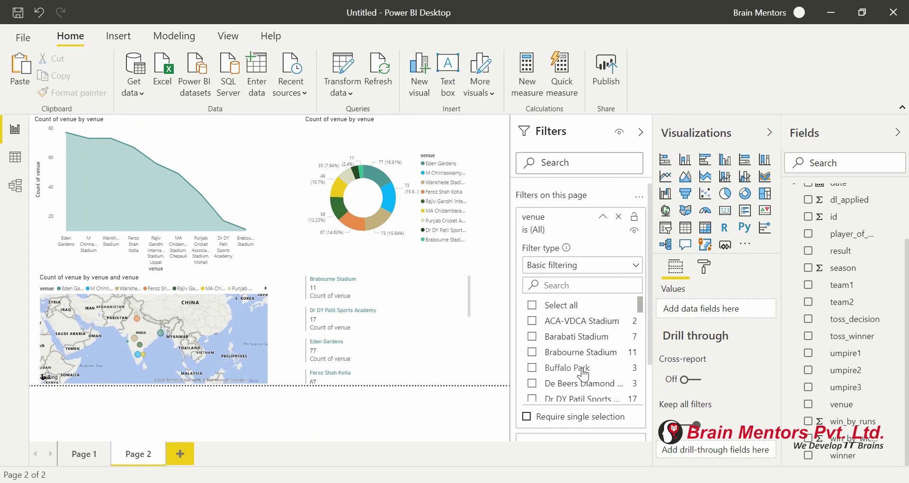
scroll(583, 372, down, 3)
scroll(584, 374, down, 18)
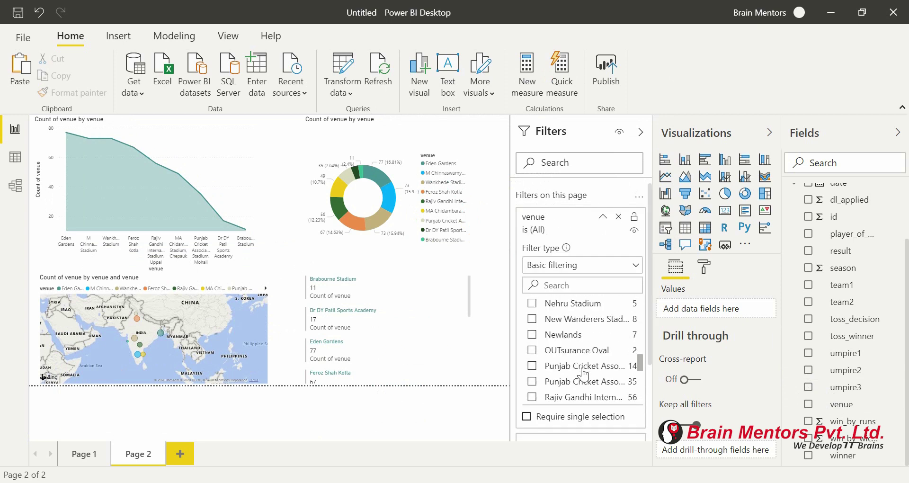
scroll(584, 374, up, 20)
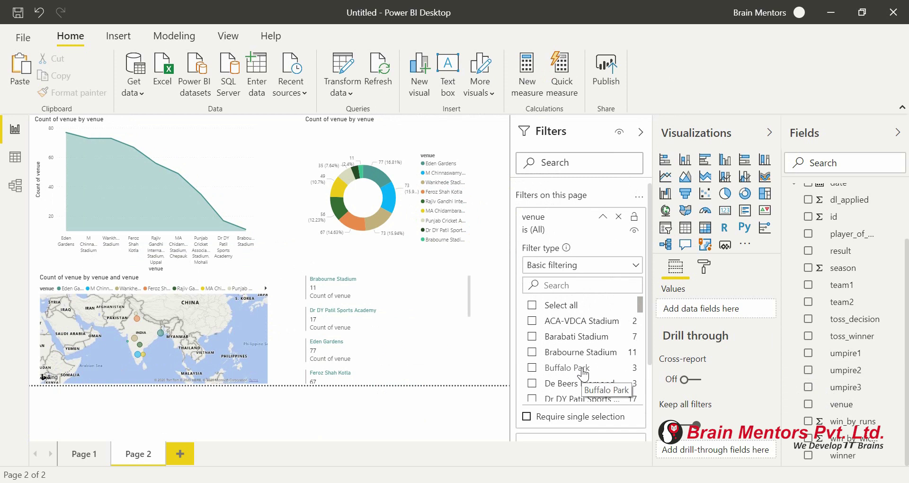
click(532, 352)
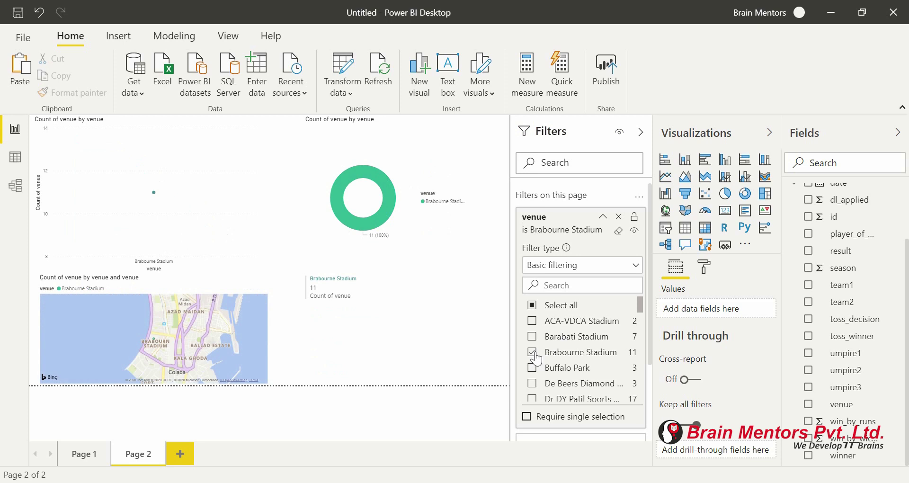
Include Eden Gardens and Feroz Shah Kotla in the page's venue filter
scroll(546, 360, down, 3)
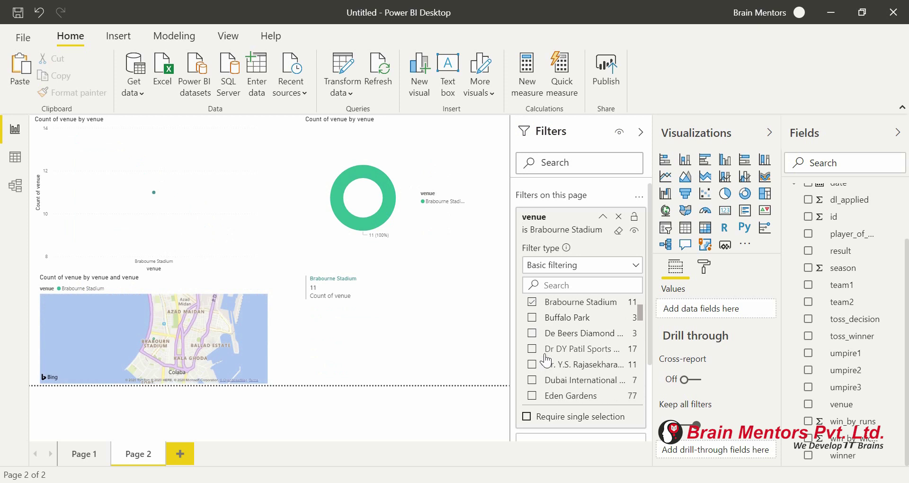
scroll(539, 353, down, 1)
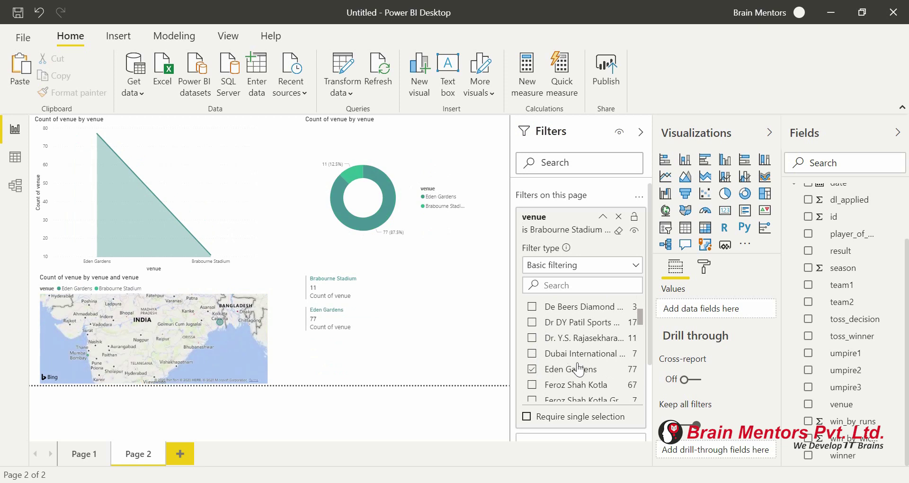
scroll(579, 368, down, 1)
click(533, 359)
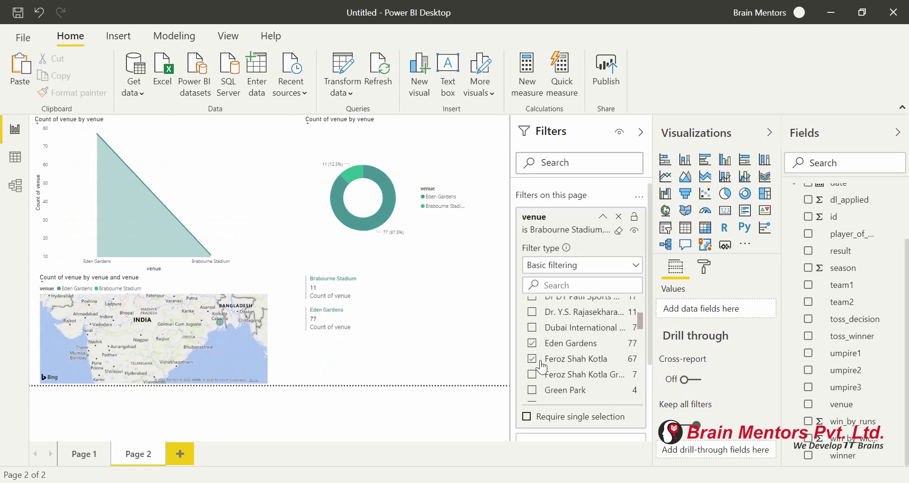
Include M Chinnaswamy Stadium and MA Chidambaram Stadium, Chepauk in the page's venue filter
scroll(549, 366, down, 3)
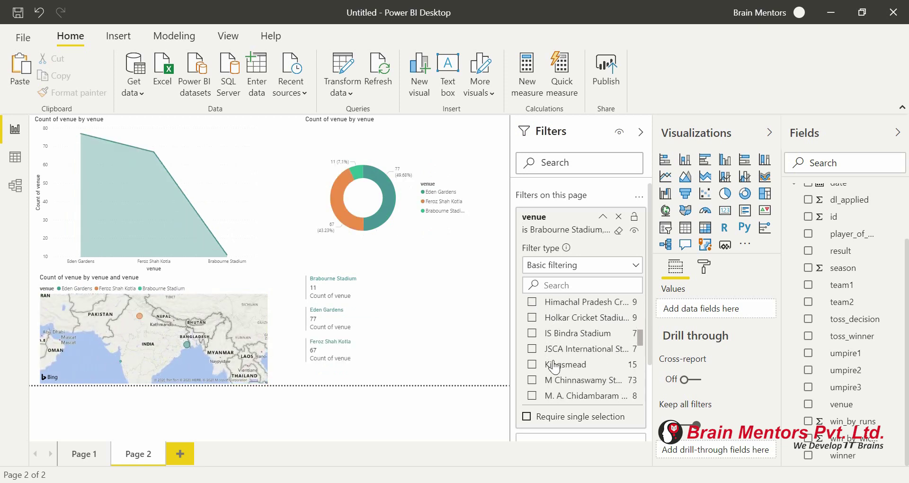
scroll(545, 363, down, 1)
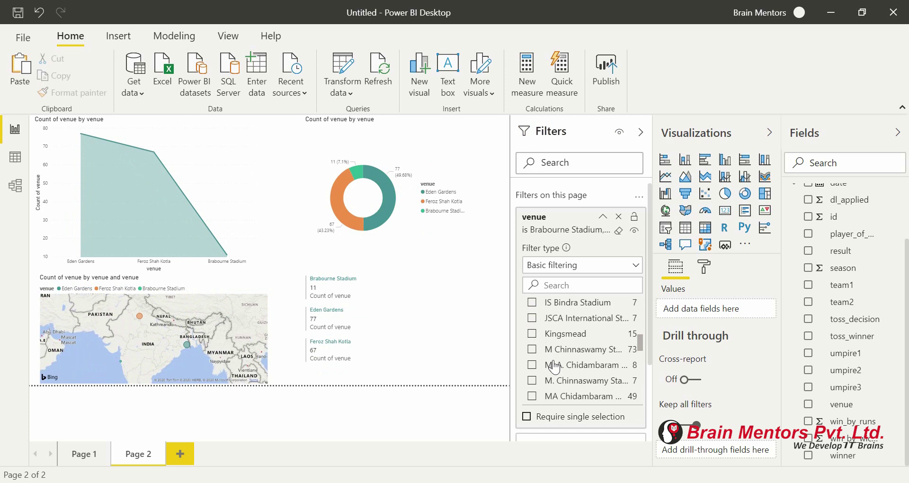
click(533, 351)
scroll(559, 356, down, 1)
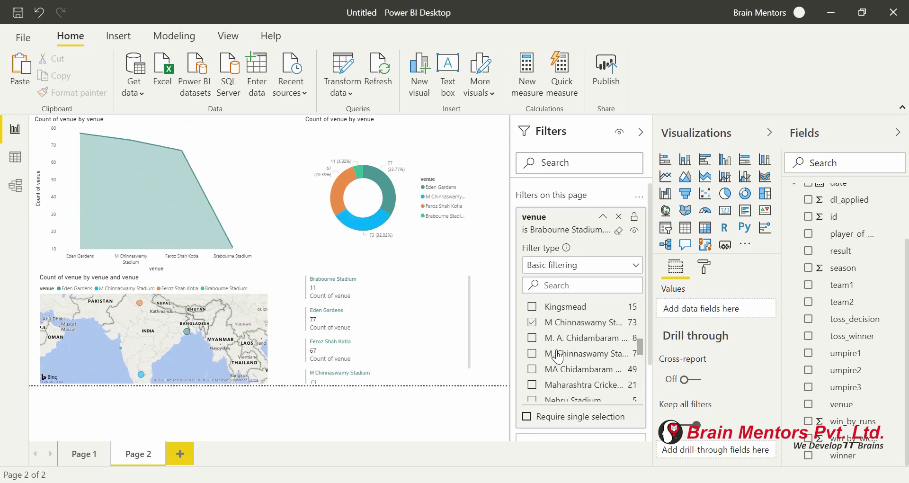
scroll(559, 356, down, 1)
click(533, 361)
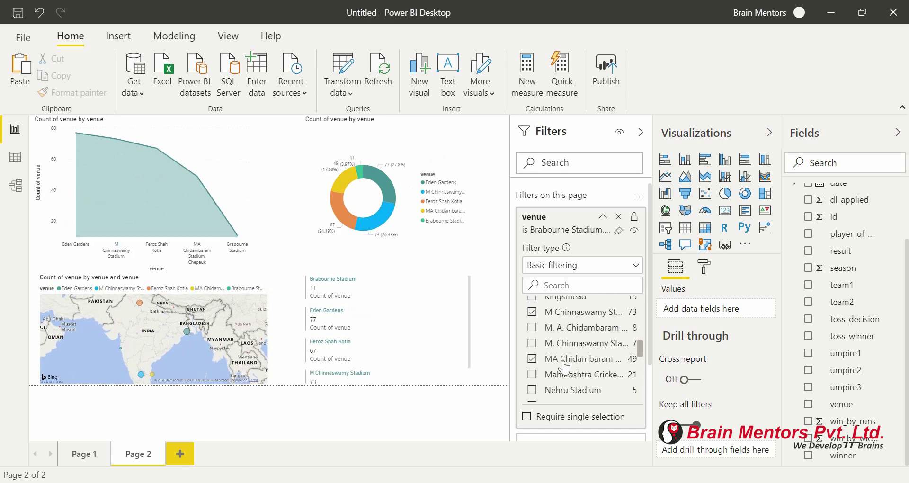
Include the Maharashtra Cricket venue and Wankhede Stadium in the page's venue filter, and collapse the filter settings
scroll(567, 364, down, 1)
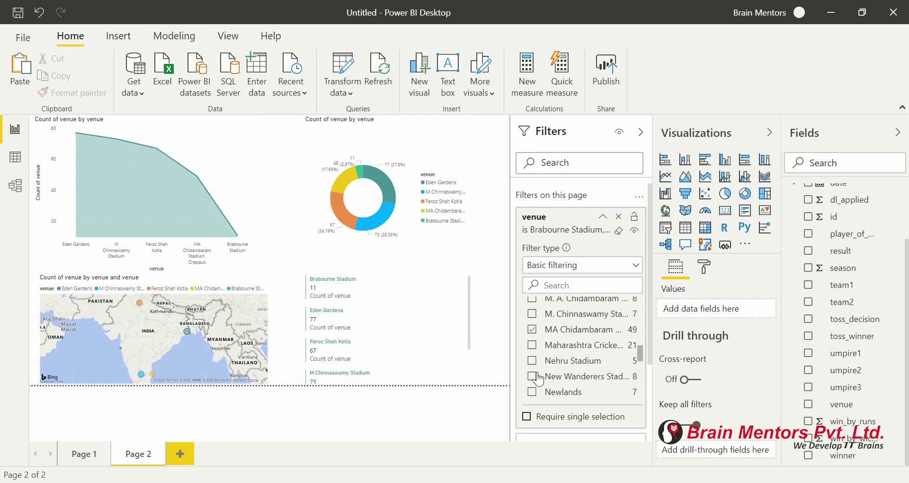
scroll(538, 379, down, 1)
click(532, 342)
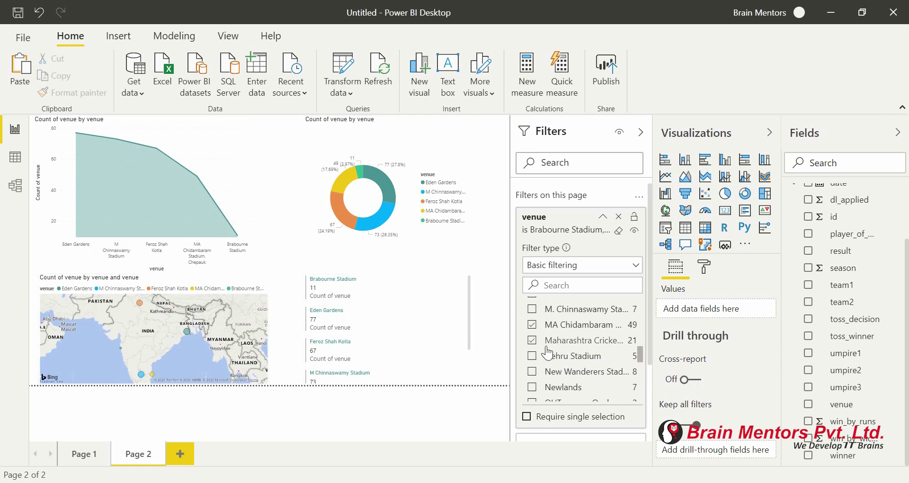
scroll(548, 353, down, 6)
scroll(539, 386, down, 1)
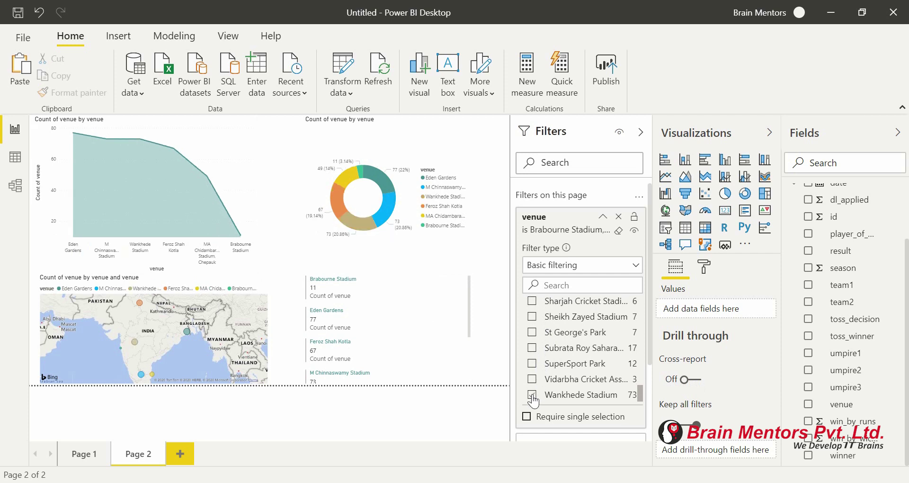
click(641, 132)
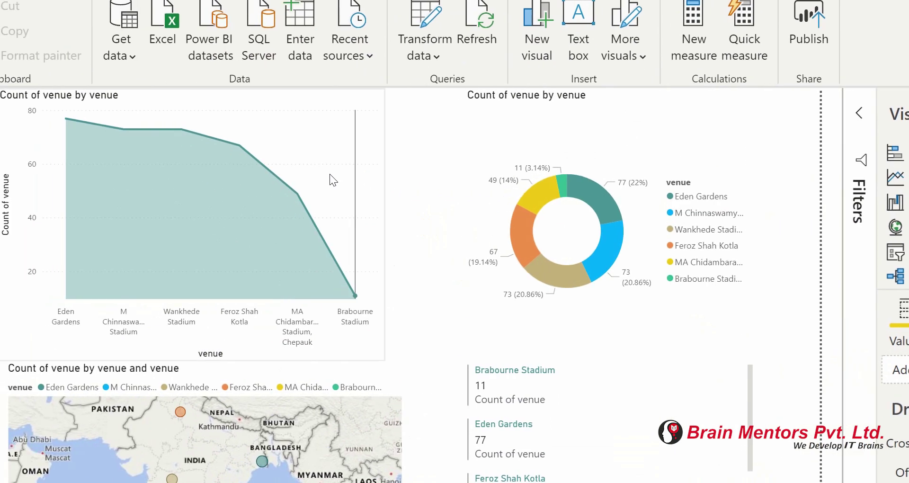
Review the filtered venues in the multi-row card and inspect the Wankhede Stadium marker on the map in a wider view
mouse_move(329, 175)
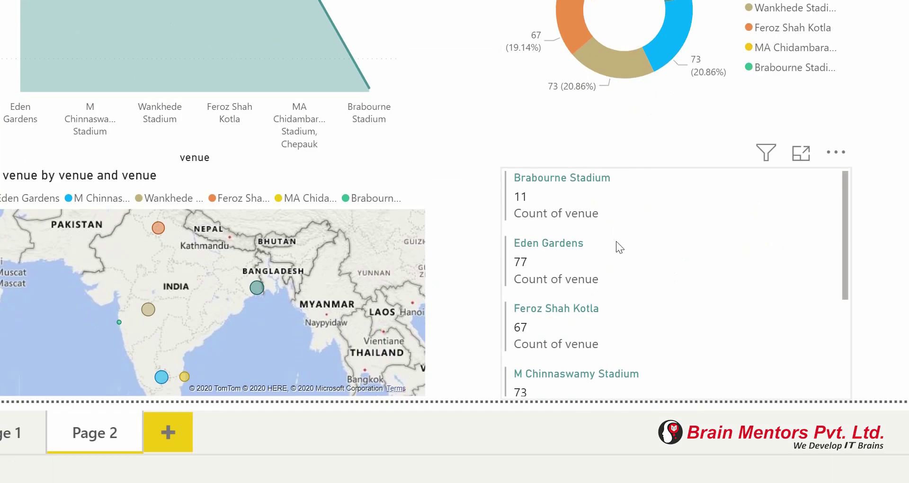
scroll(615, 240, down, 3)
scroll(615, 240, up, 3)
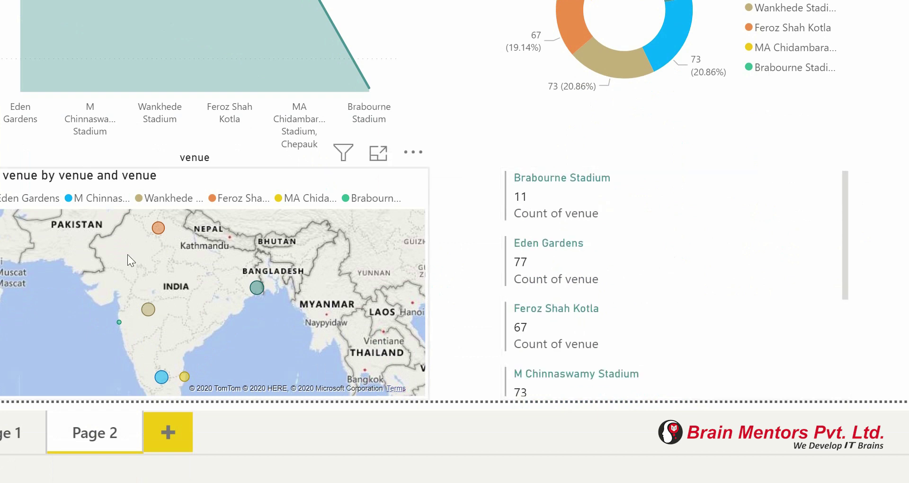
drag(118, 249, 144, 272)
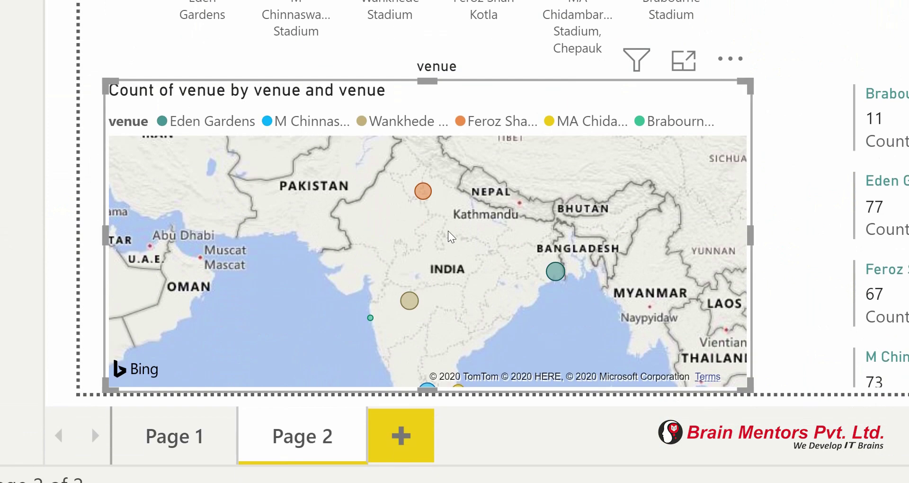
drag(445, 236, 346, 220)
mouse_move(309, 218)
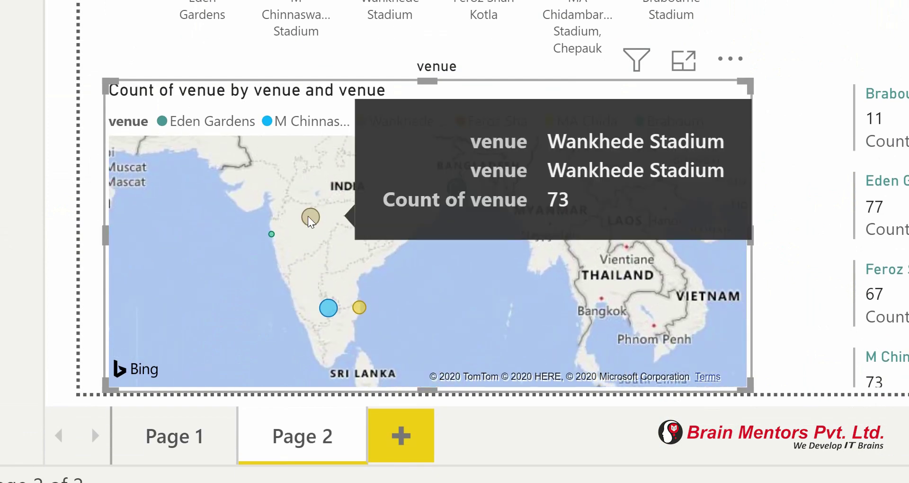
scroll(310, 218, down, 2)
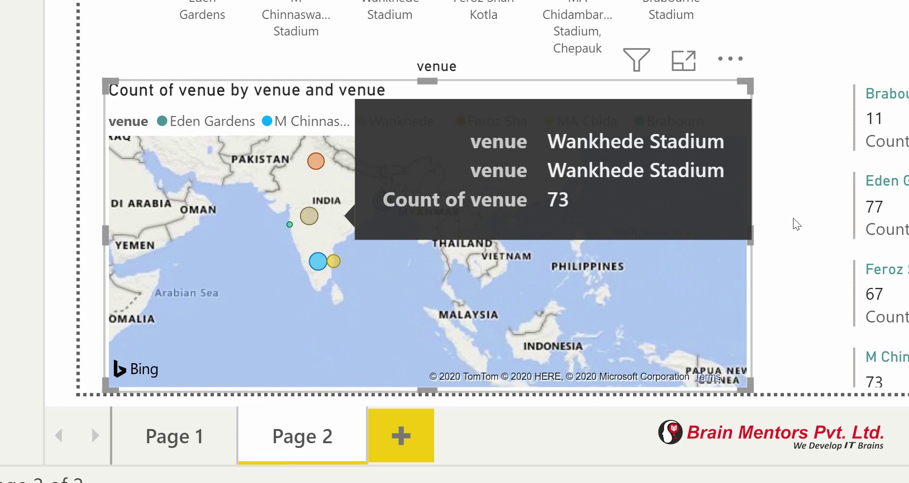